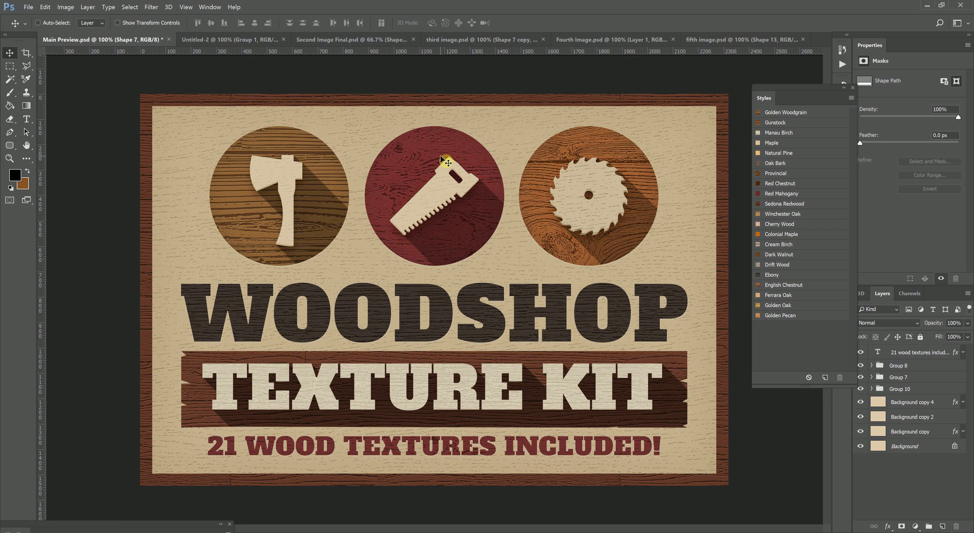
Reopen the Styles panel from the Window menu, showing Golden Woodgrain through Golden Pecan, and dismiss its flyout
left_click(853, 88)
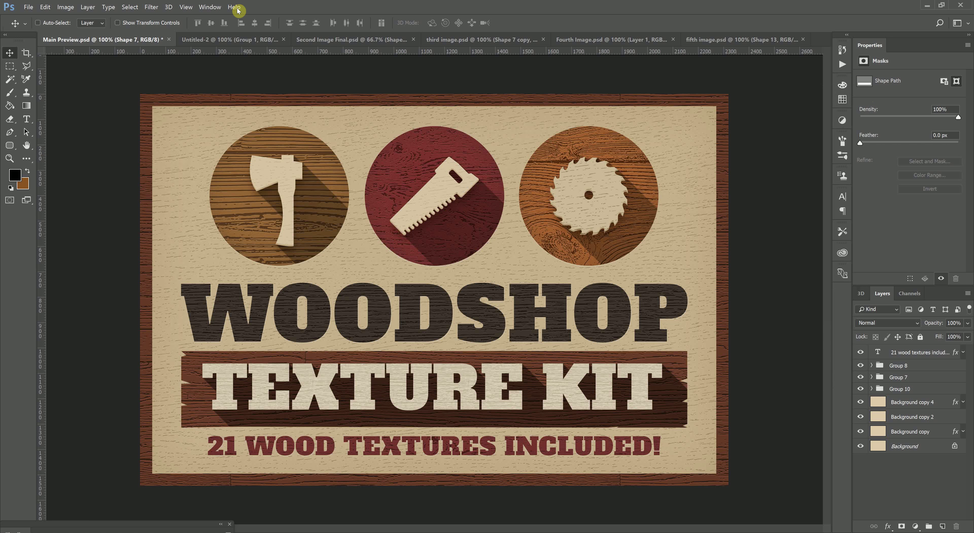
left_click(214, 5)
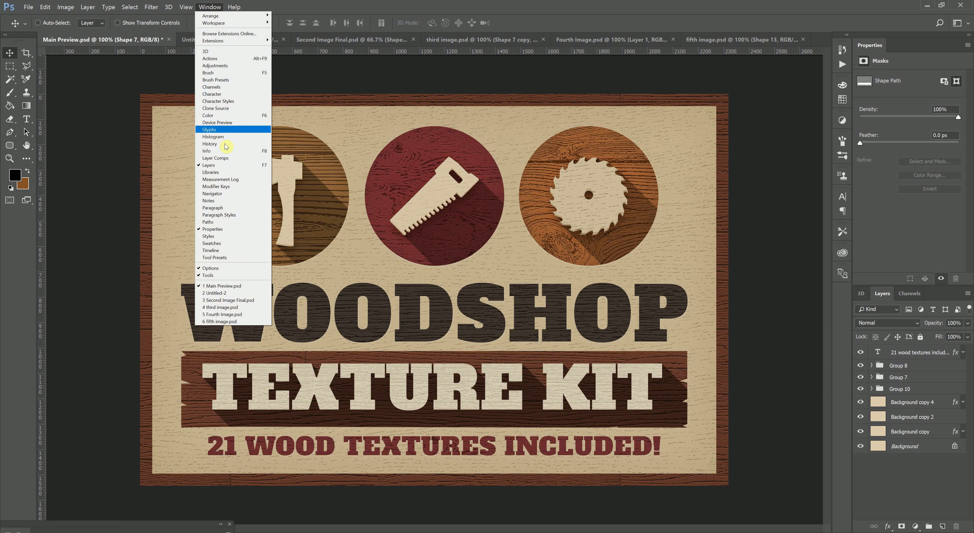
left_click(218, 239)
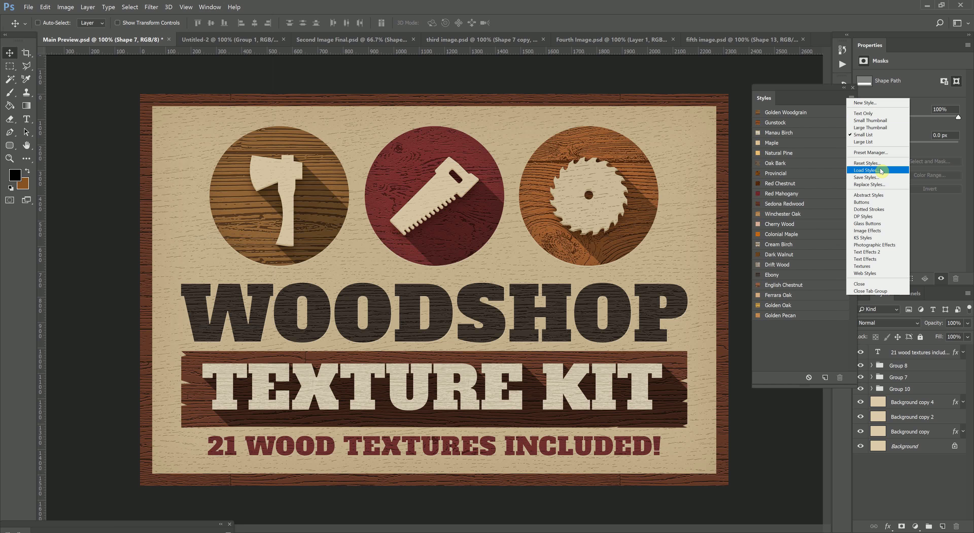
left_click(881, 171)
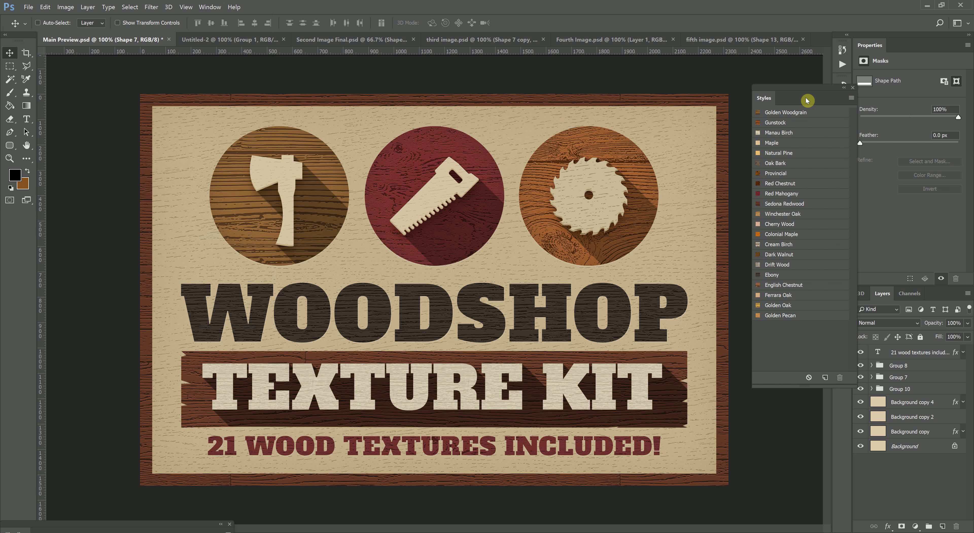
Select the Paint Bucket tool and set its fill source to Pattern
left_click(10, 105)
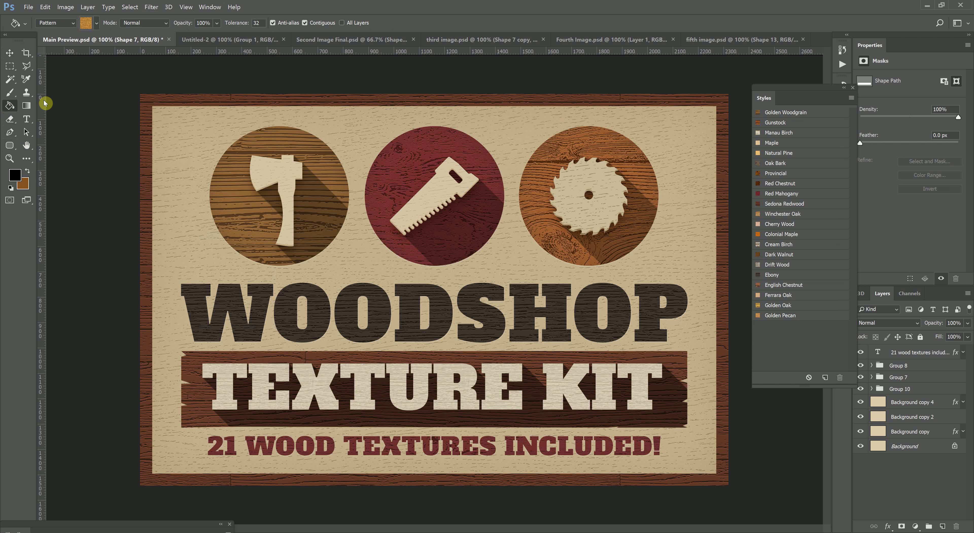
left_click(47, 23)
left_click(51, 31)
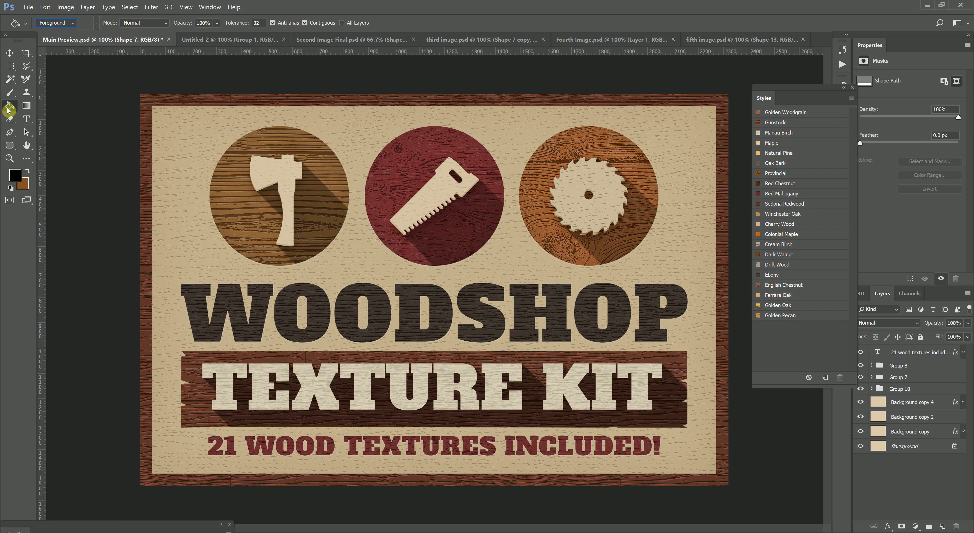
left_click(61, 26)
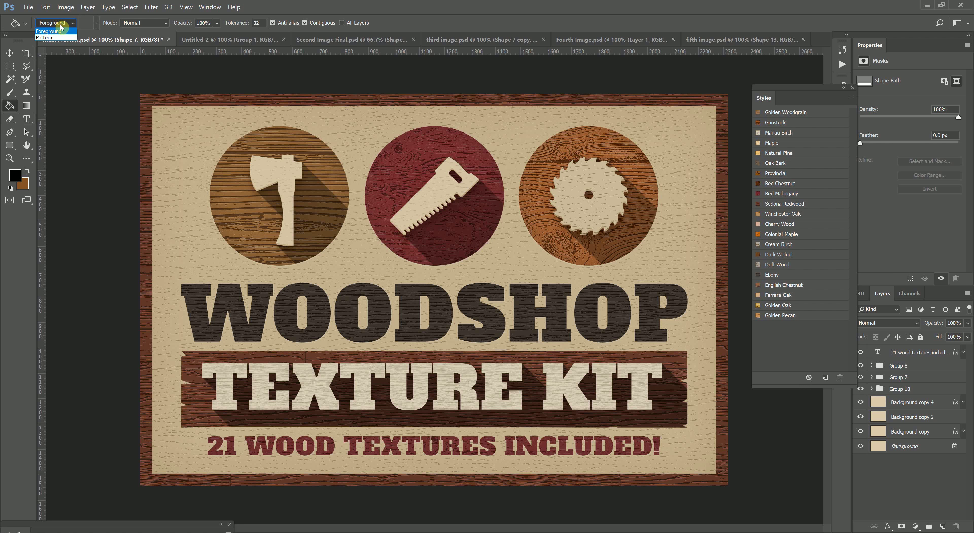
left_click(45, 37)
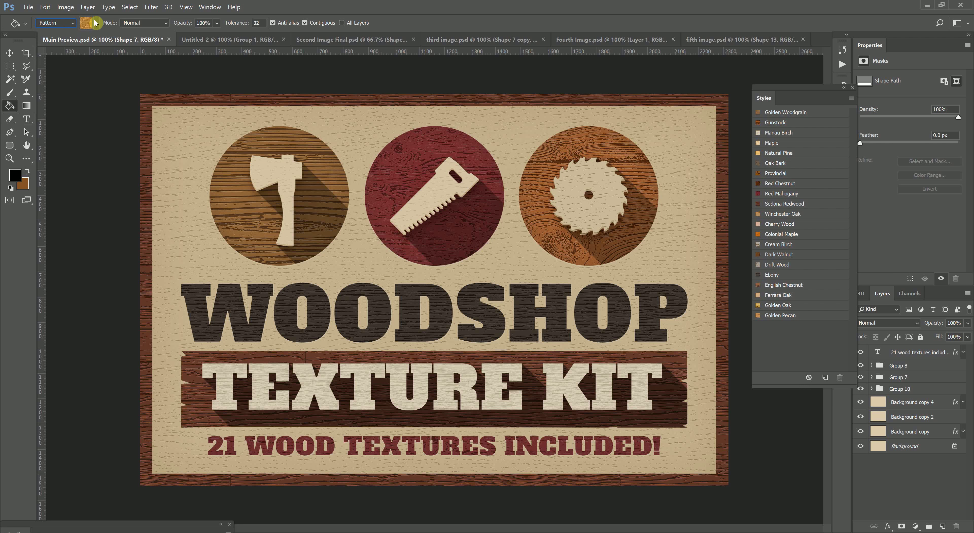
Check the pattern picker and its library options for the wood texture patterns, then close it
left_click(96, 23)
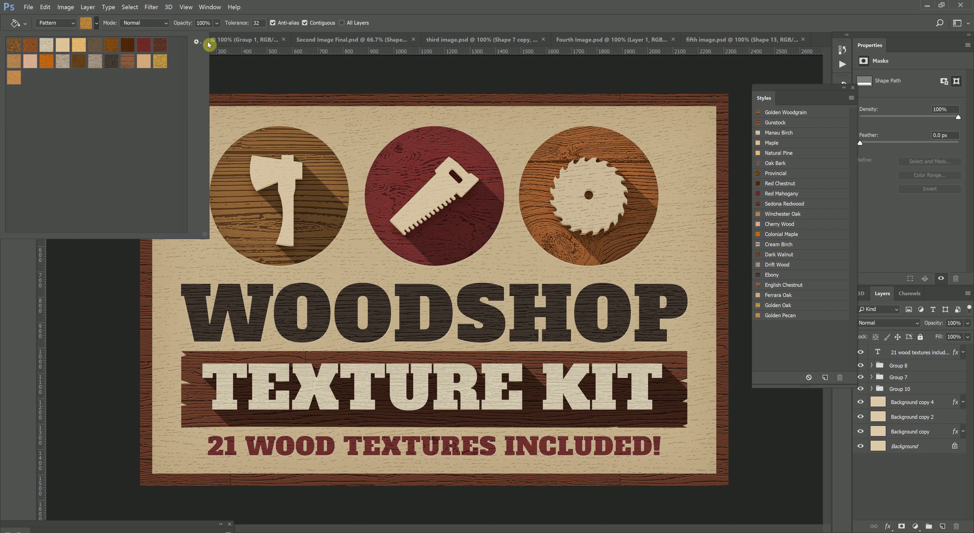
left_click(196, 42)
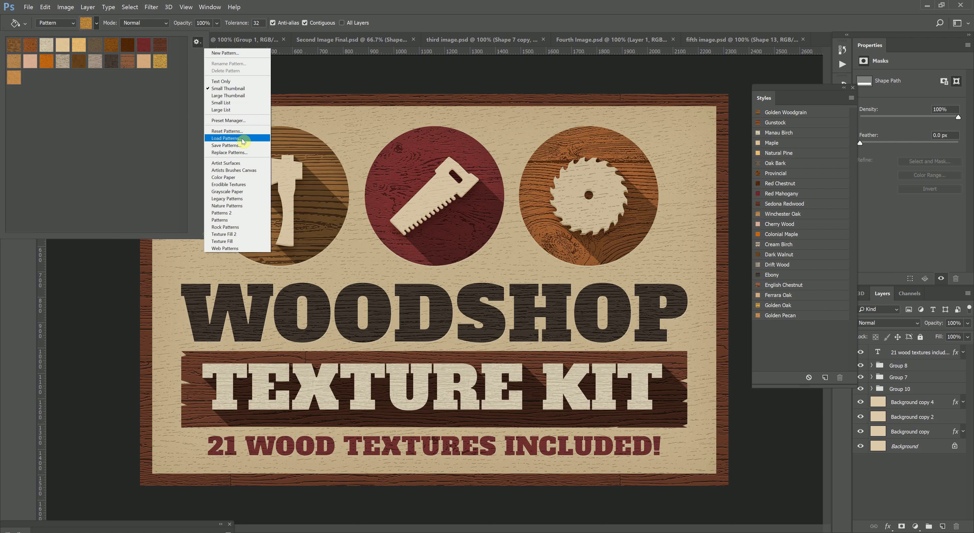
left_click(154, 133)
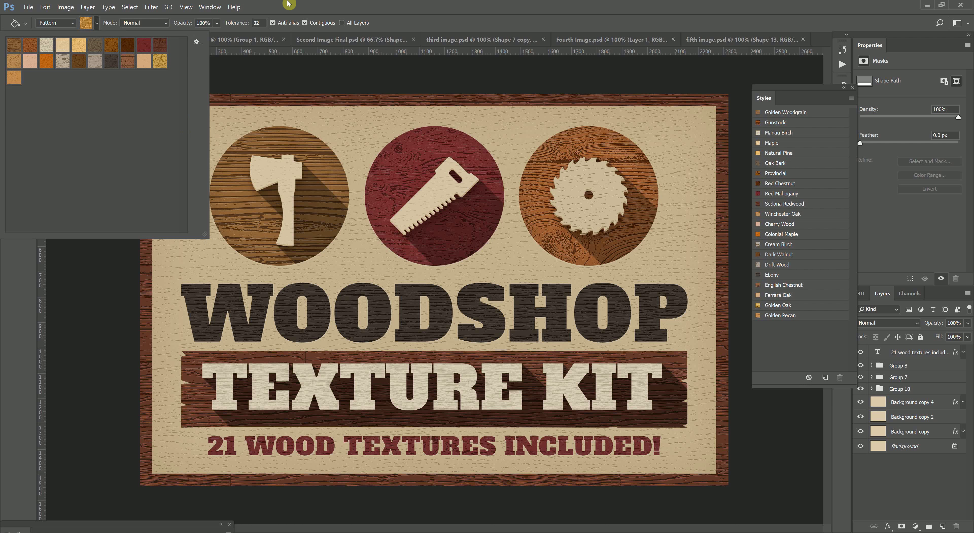
left_click(271, 6)
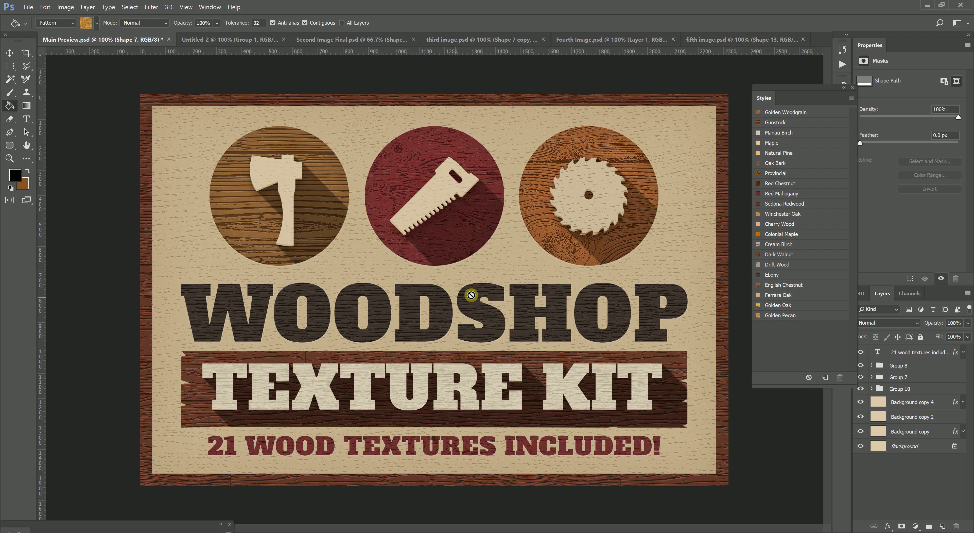
In Untitled-2, select Shape 1 and try the Gunstock, Manau Birch, Maple, Natural Pine and Provincial styles
left_click(11, 53)
left_click(191, 39)
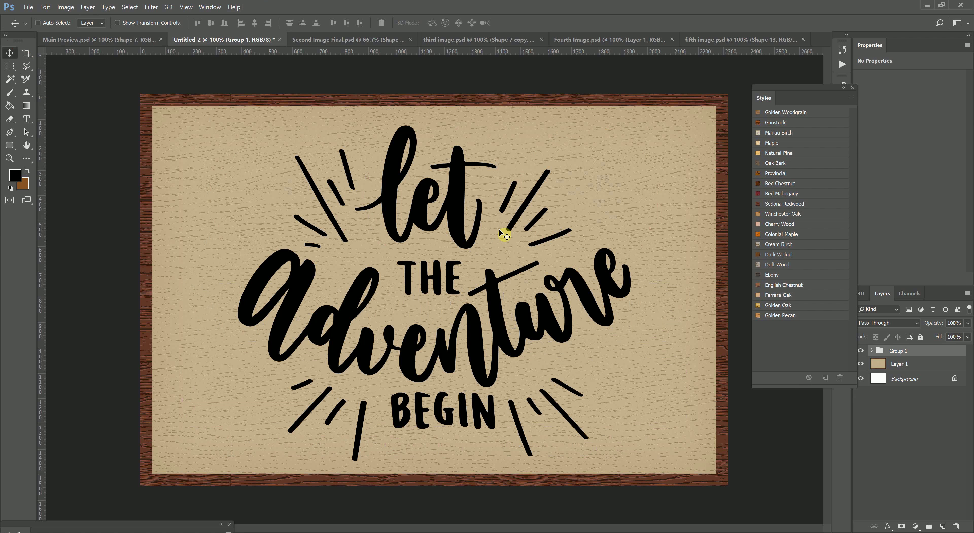
left_click(458, 193, "ctrl")
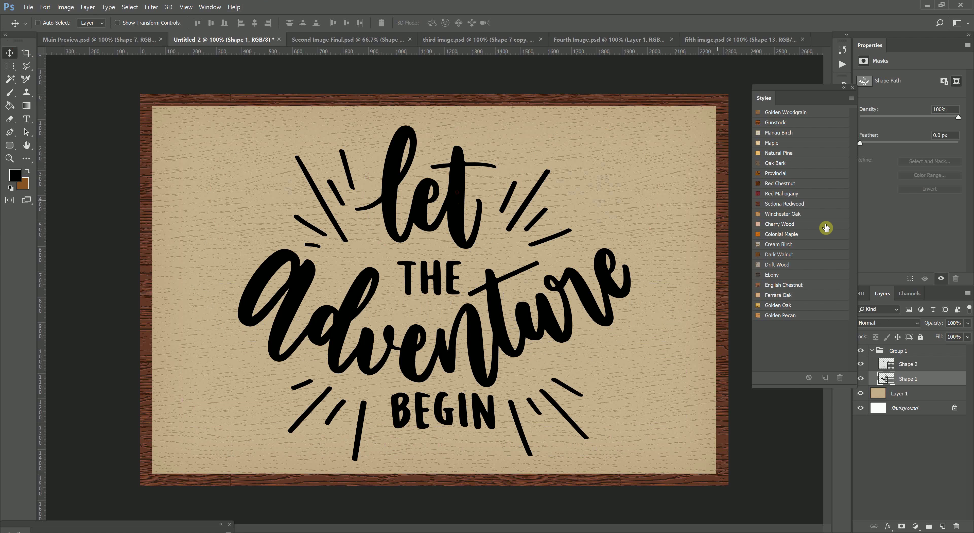
left_click(783, 124)
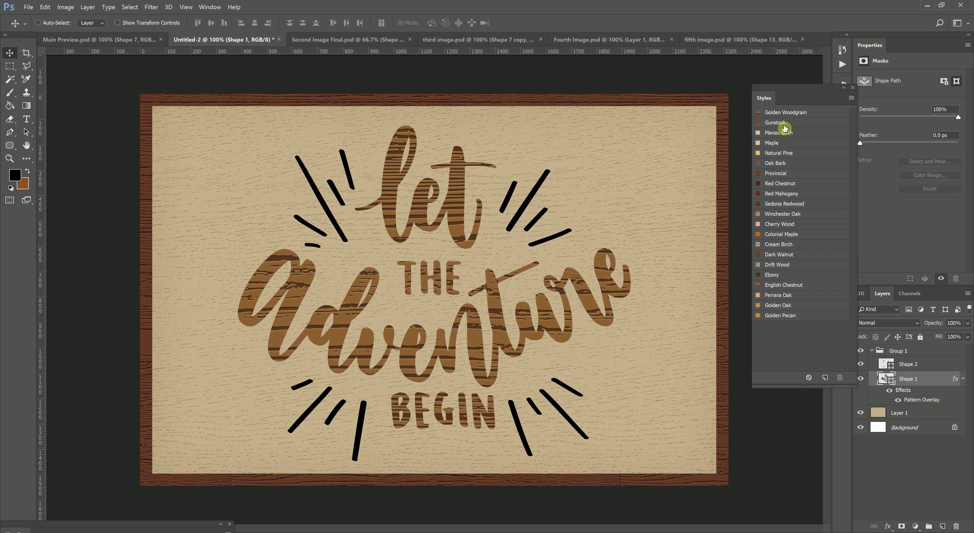
left_click(783, 131)
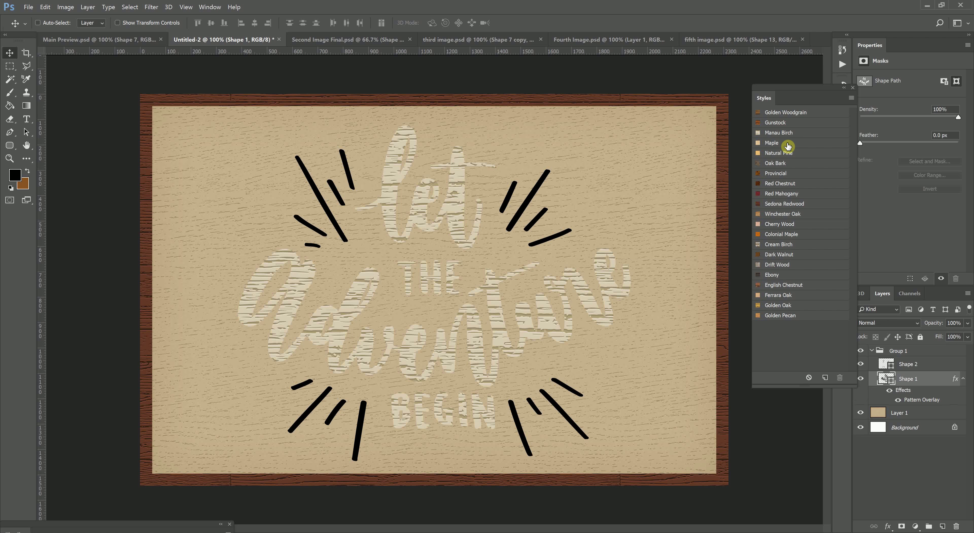
left_click(782, 145)
left_click(782, 153)
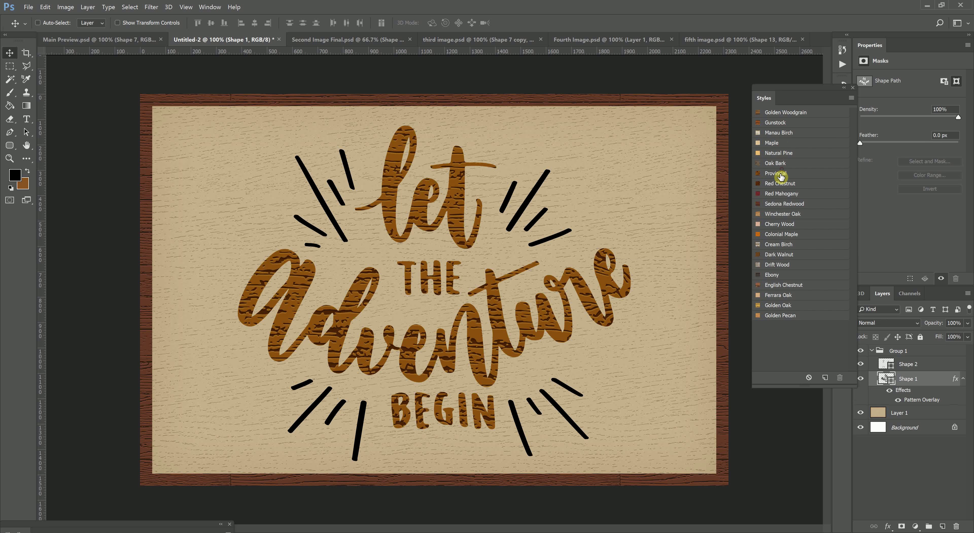
left_click(779, 173)
Try further wood styles, including Red Chestnut and Sedona Redwood, finishing on Red Mahogany
left_click(781, 194)
left_click(788, 245)
left_click(791, 263)
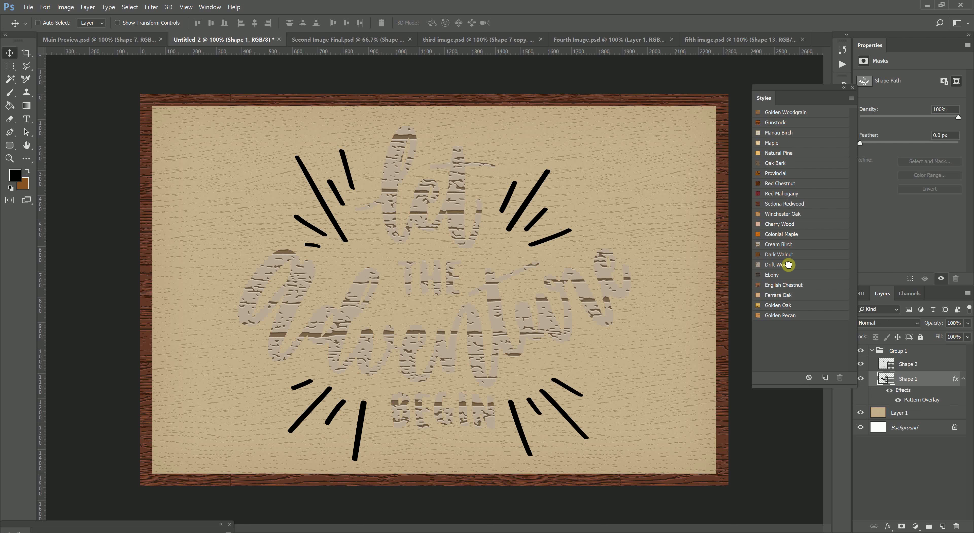
left_click(793, 284)
left_click(796, 241)
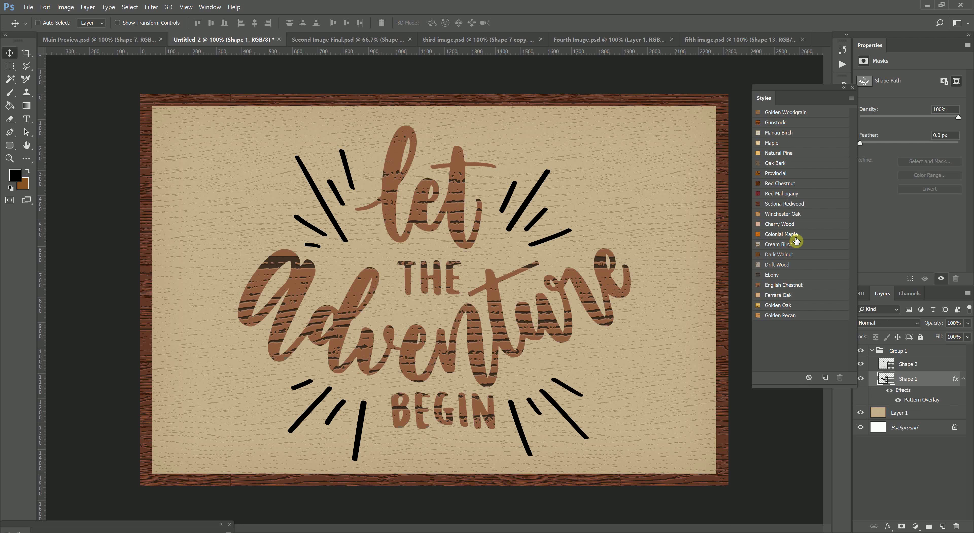
left_click(781, 184)
left_click(782, 194)
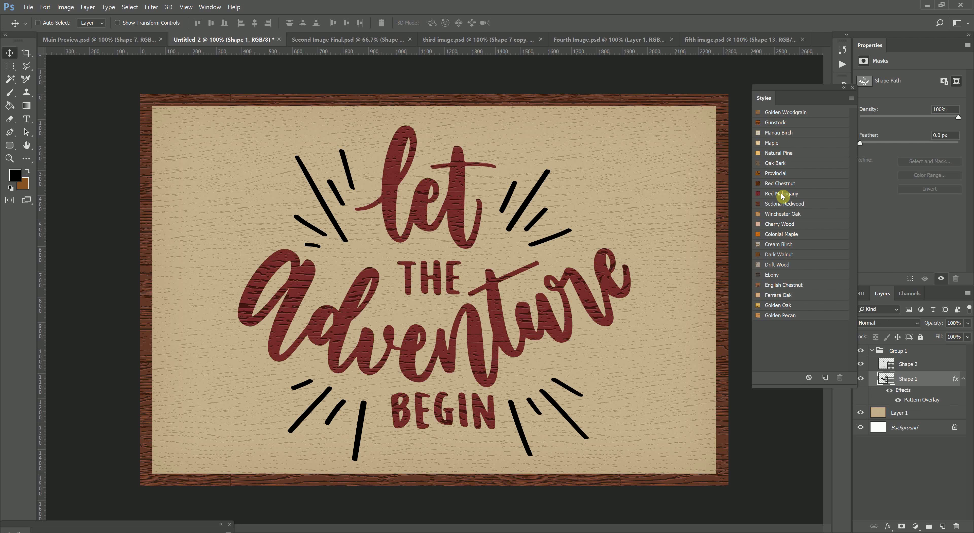
left_click(783, 203)
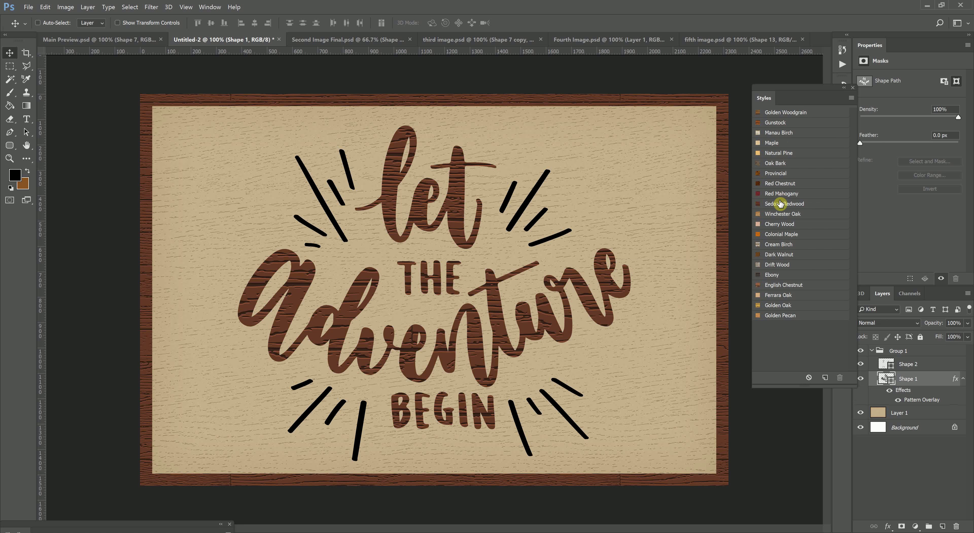
left_click(782, 194)
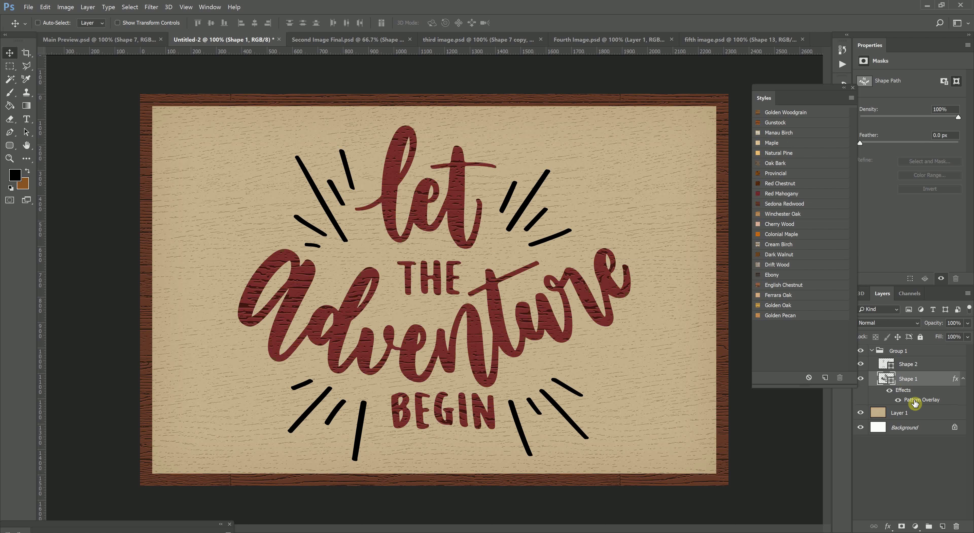
Open Shape 1's blending options at the Pattern Overlay settings
double_click(922, 390)
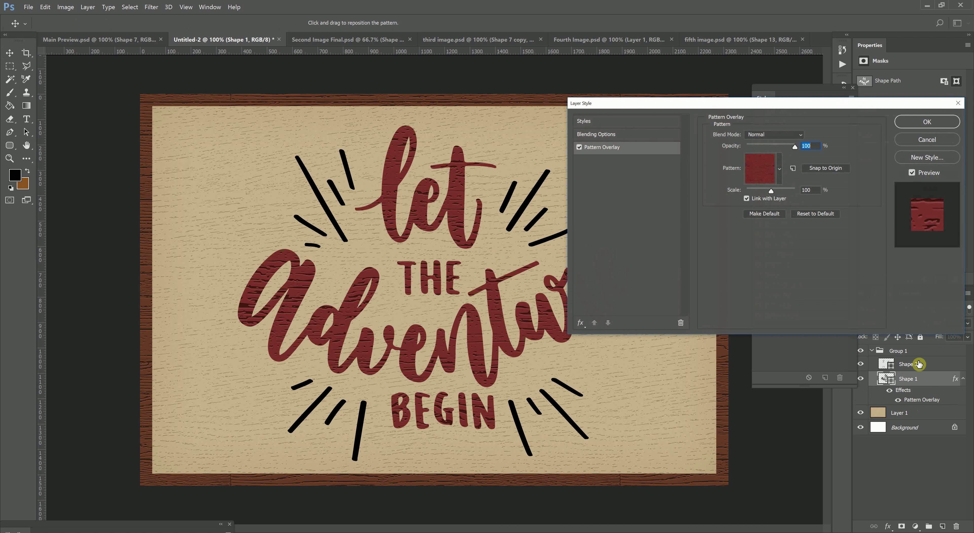
left_click(908, 139)
right_click(911, 380)
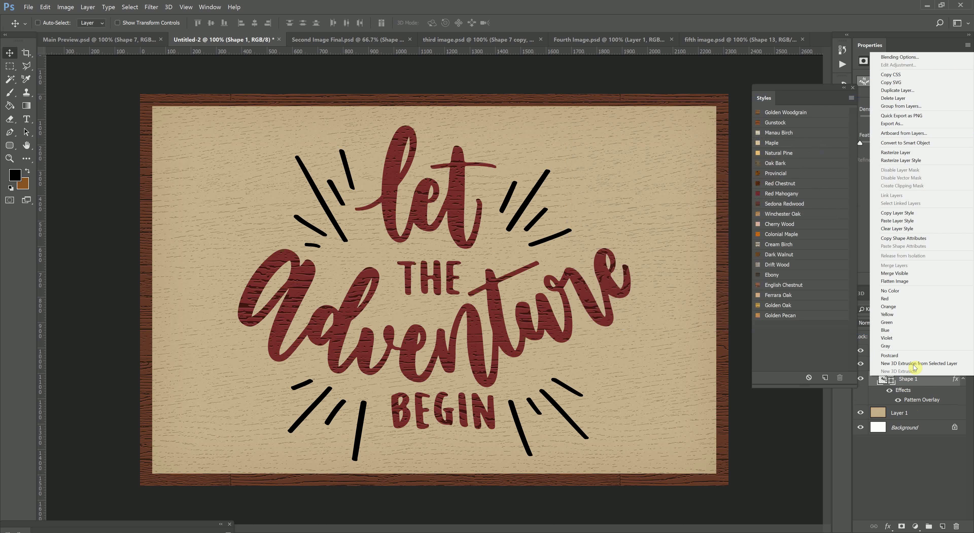
left_click(897, 58)
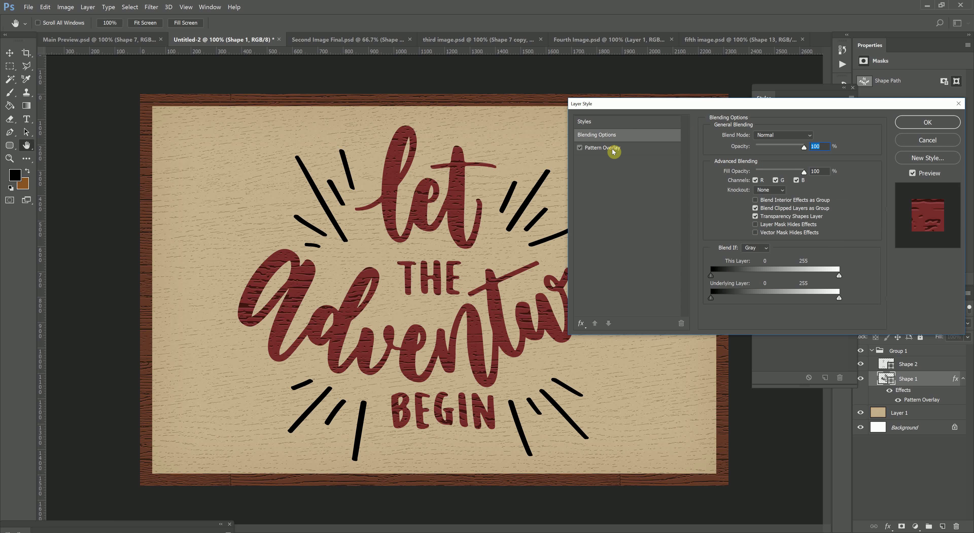
left_click(614, 149)
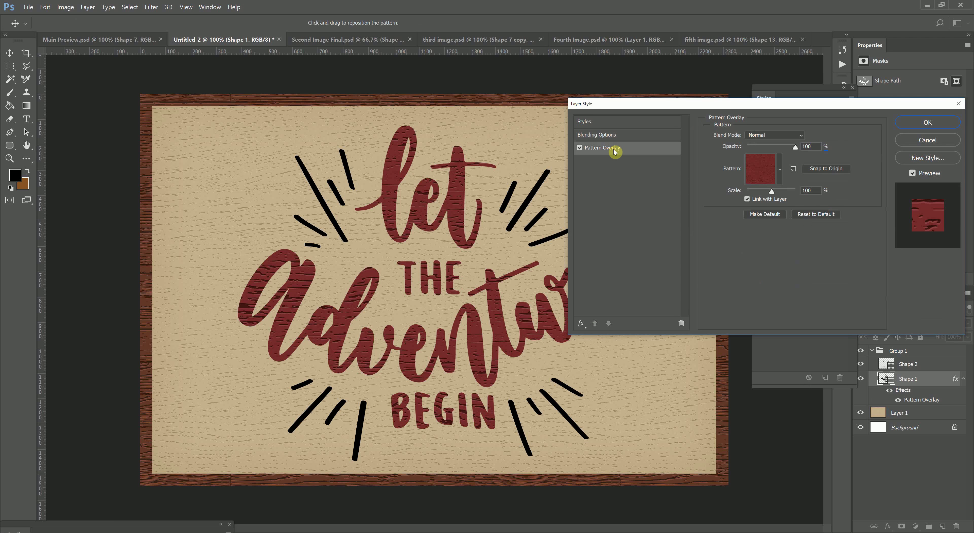
Try pattern scales from 10% to 200%, settle on 50%, and apply the overlay
left_click(813, 191)
type("50")
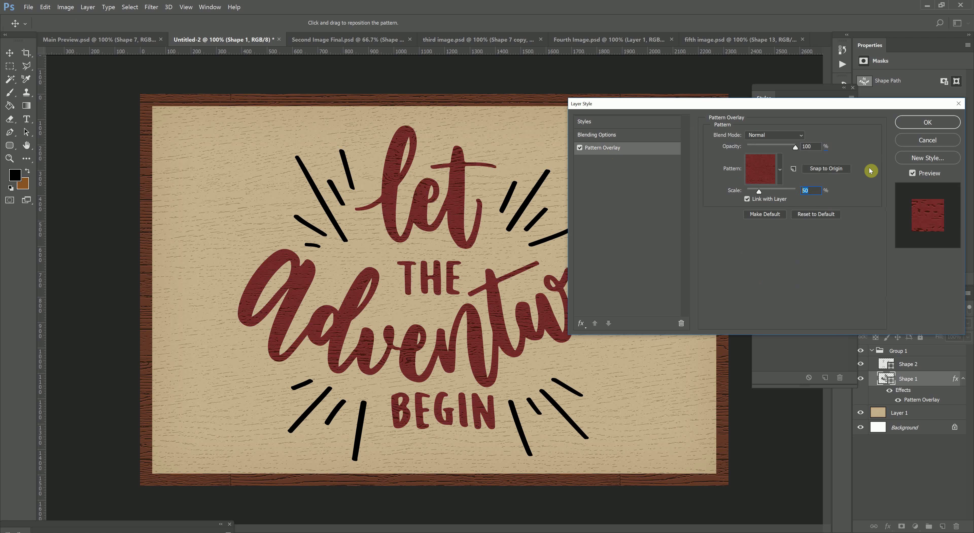
type("25")
type("100")
type("50")
type("10")
type("100")
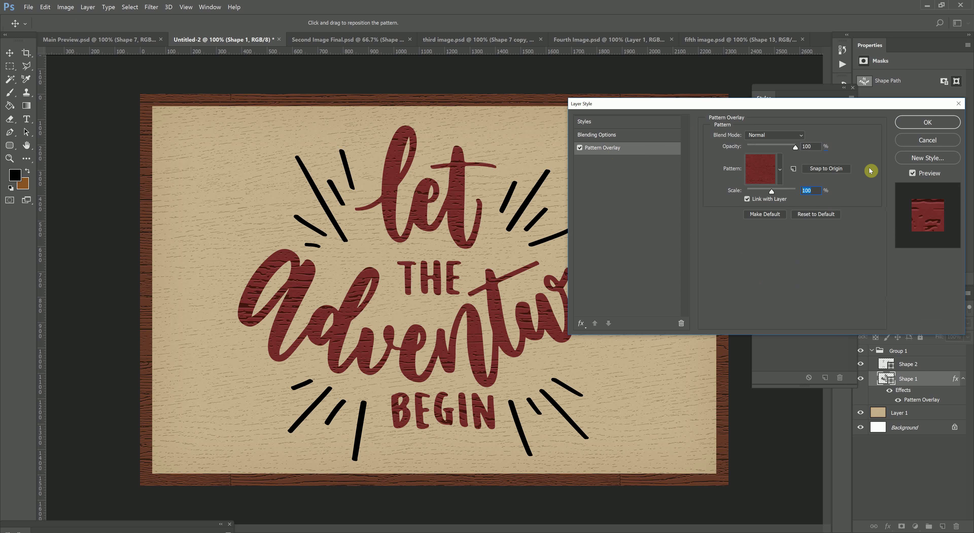
type("150")
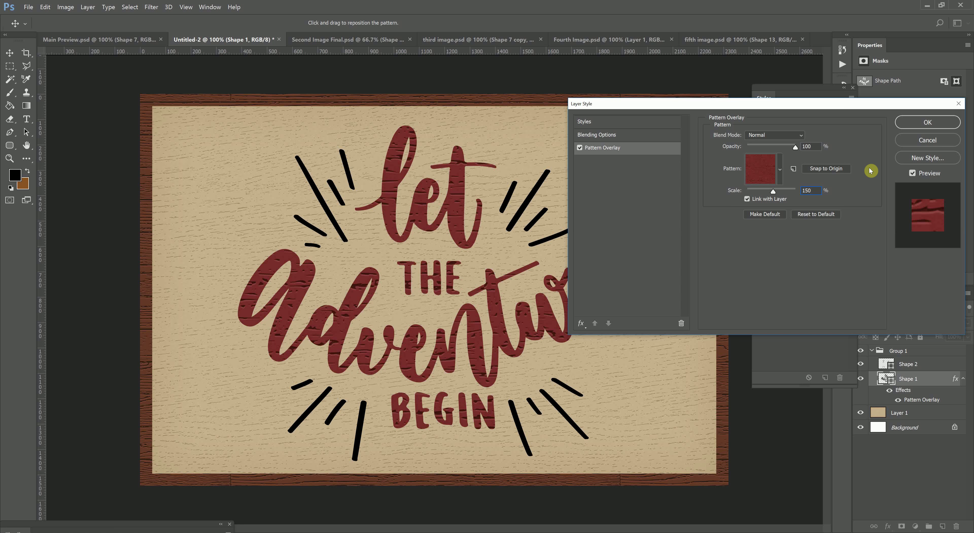
type("200")
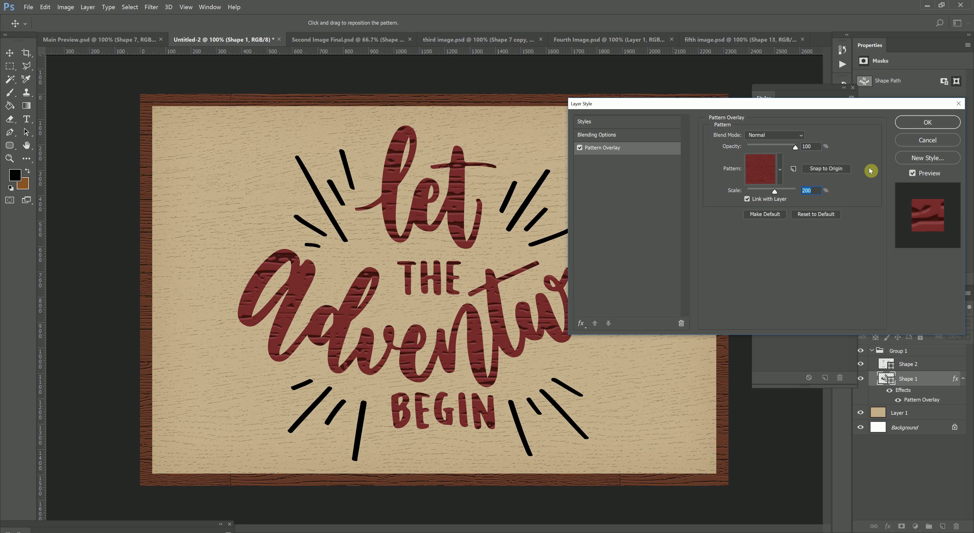
type("80")
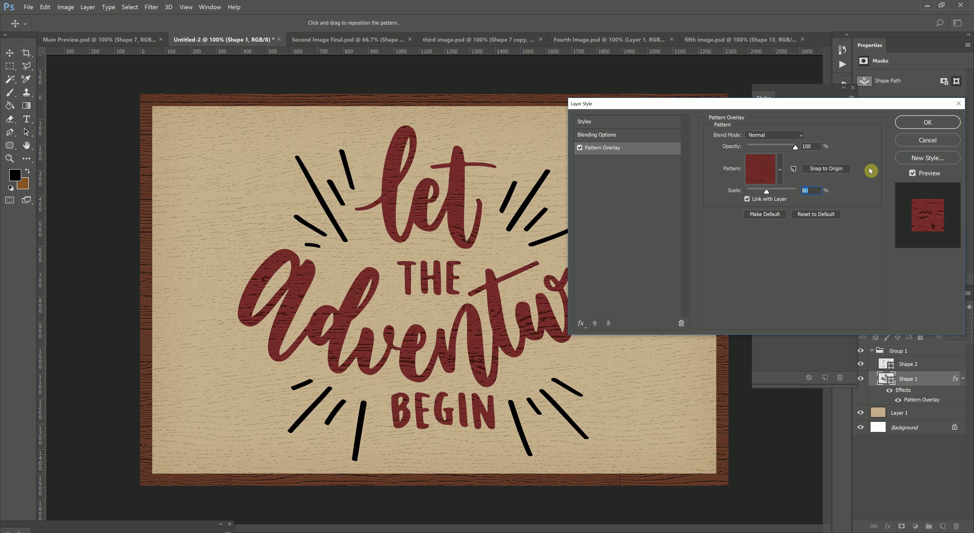
type("85")
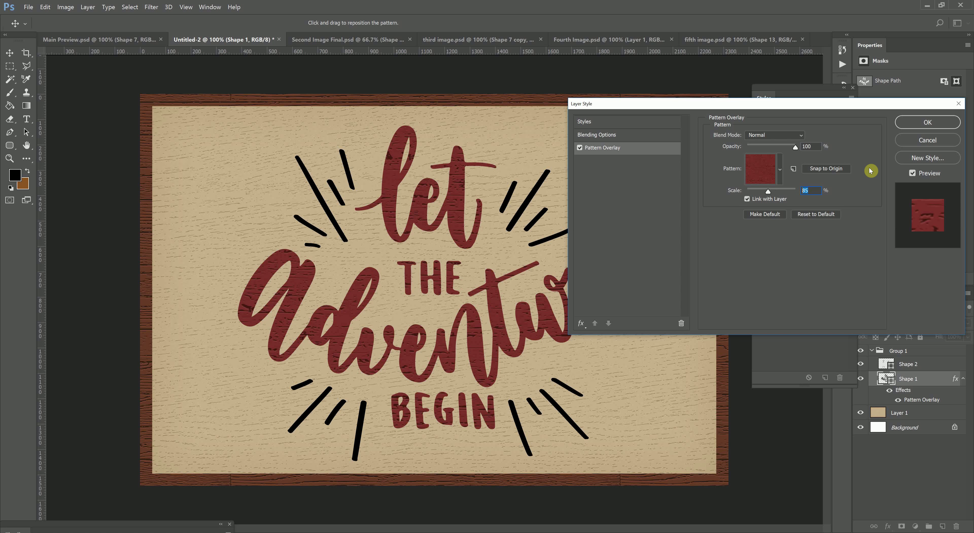
type("75")
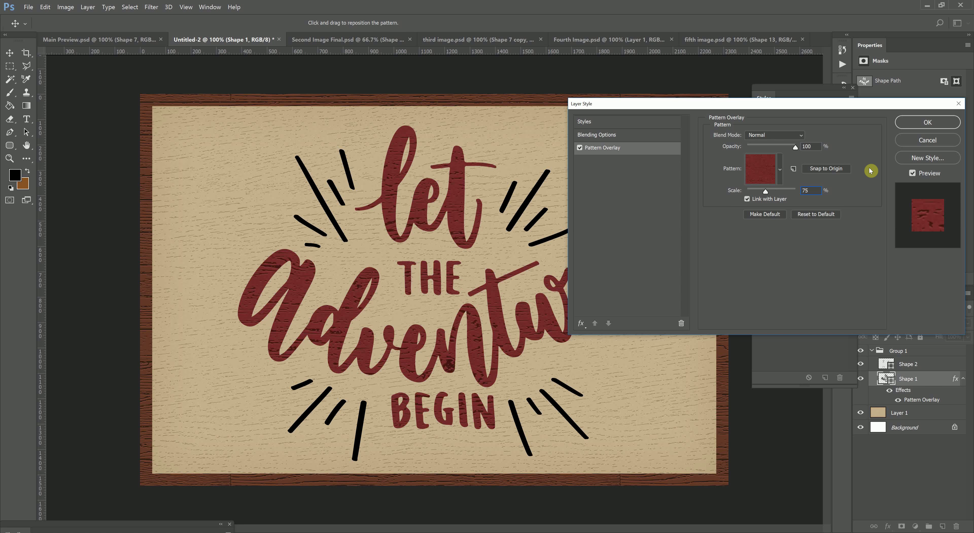
type("50")
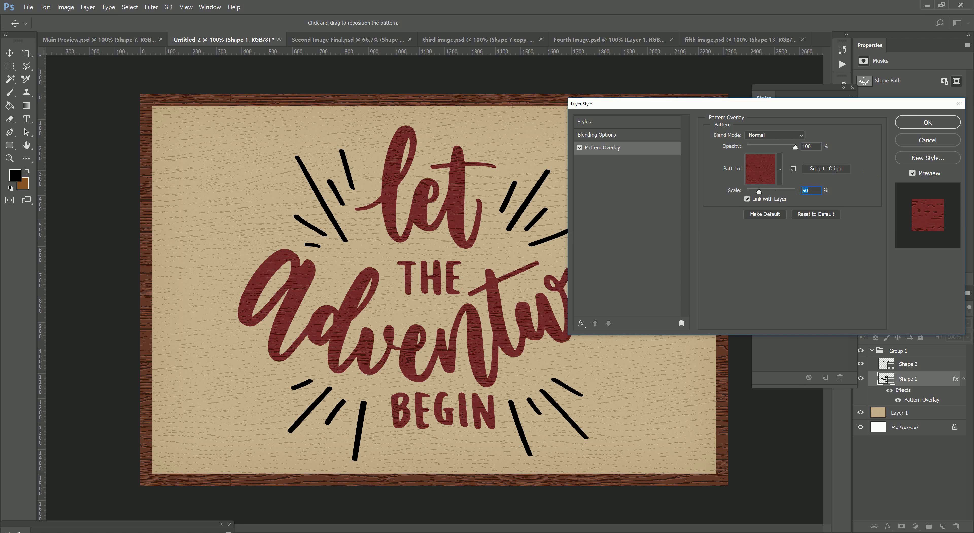
type("100")
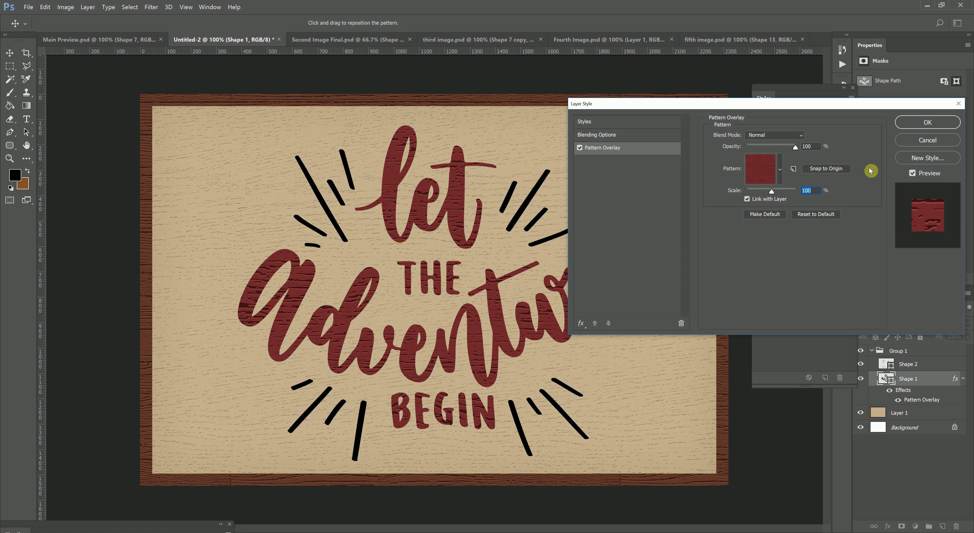
type("25")
type("50")
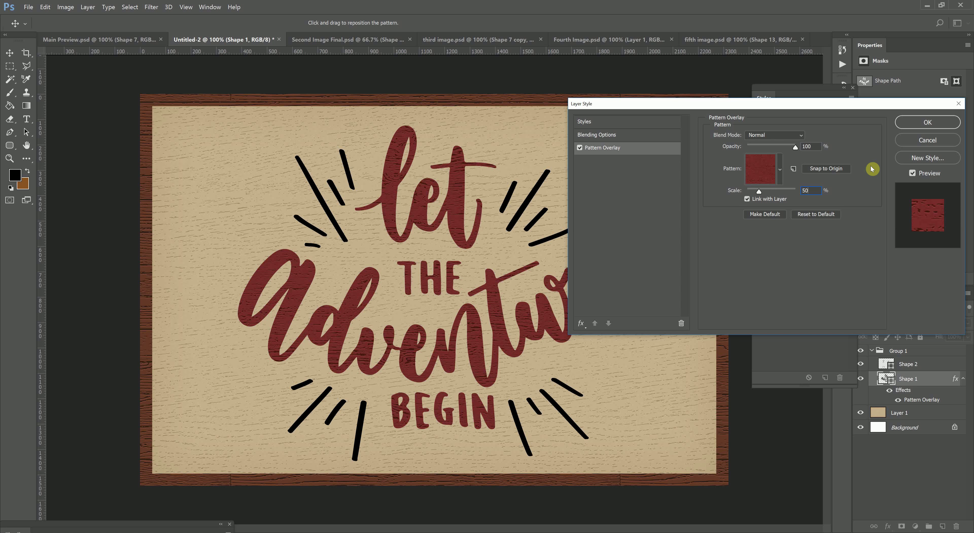
left_click(922, 123)
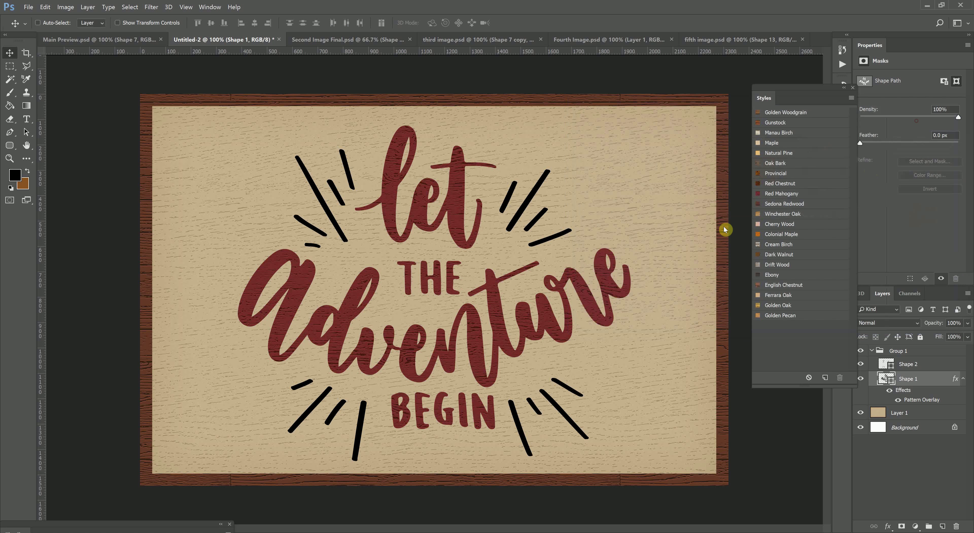
left_click(532, 206, "ctrl")
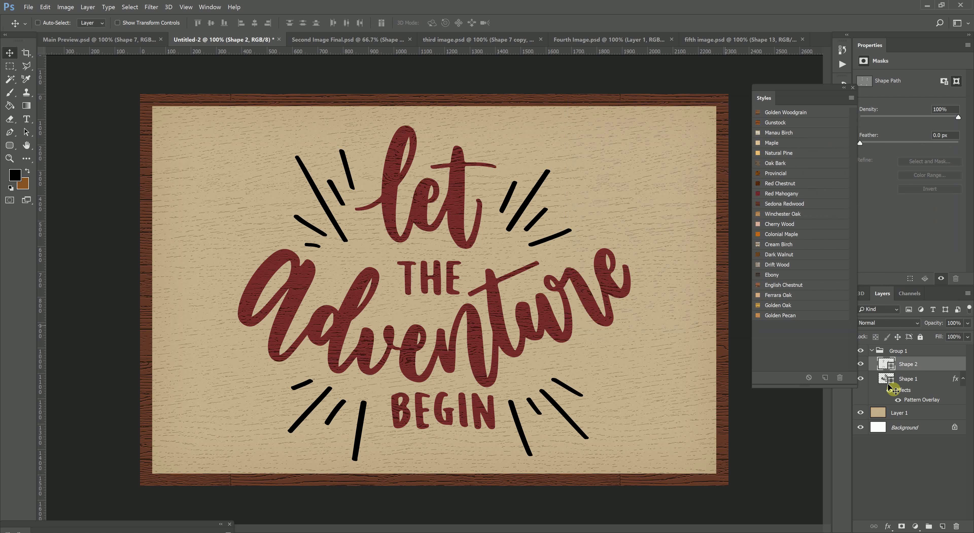
Load the burst lines as a selection on a new layer with Shape 2 hidden, fill black, then undo the fill
left_click(10, 106)
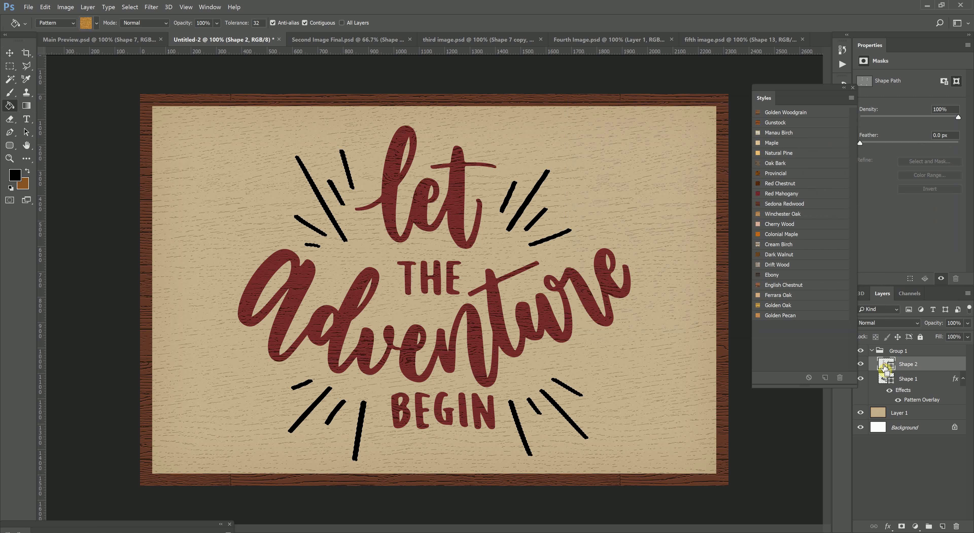
left_click(861, 364)
left_click(887, 363, "ctrl")
left_click(942, 526)
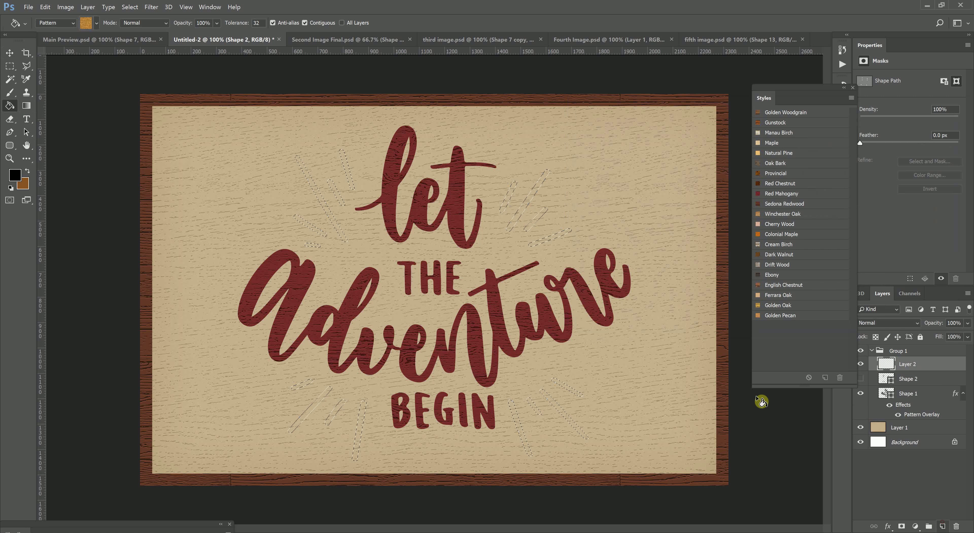
key("d")
key("x")
key("ctrl+BackSpace")
key("ctrl+d")
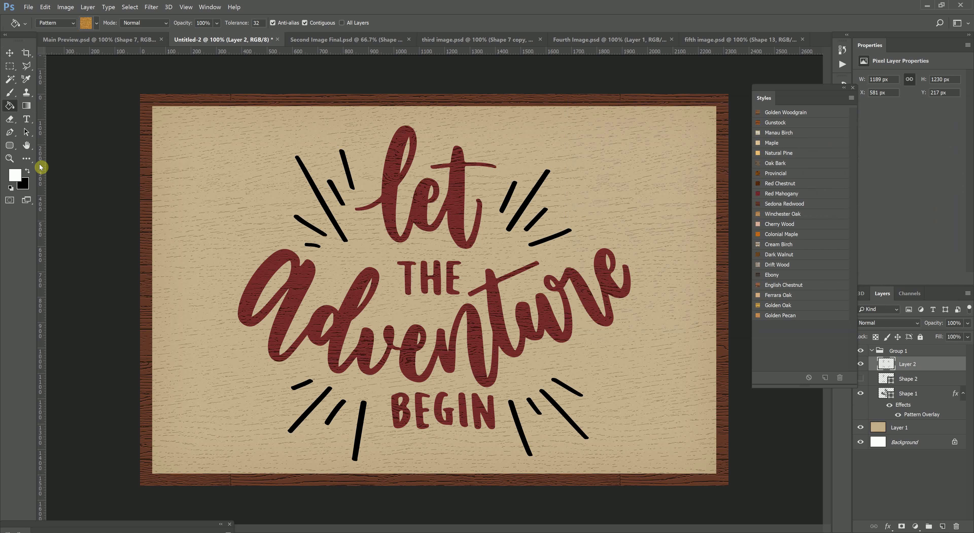
left_click(843, 50)
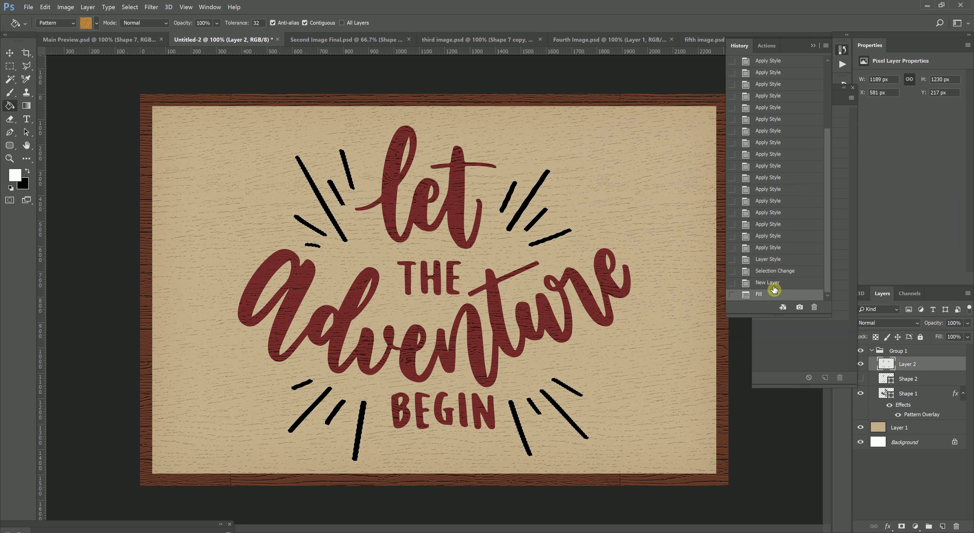
left_click(779, 287)
left_click(843, 49)
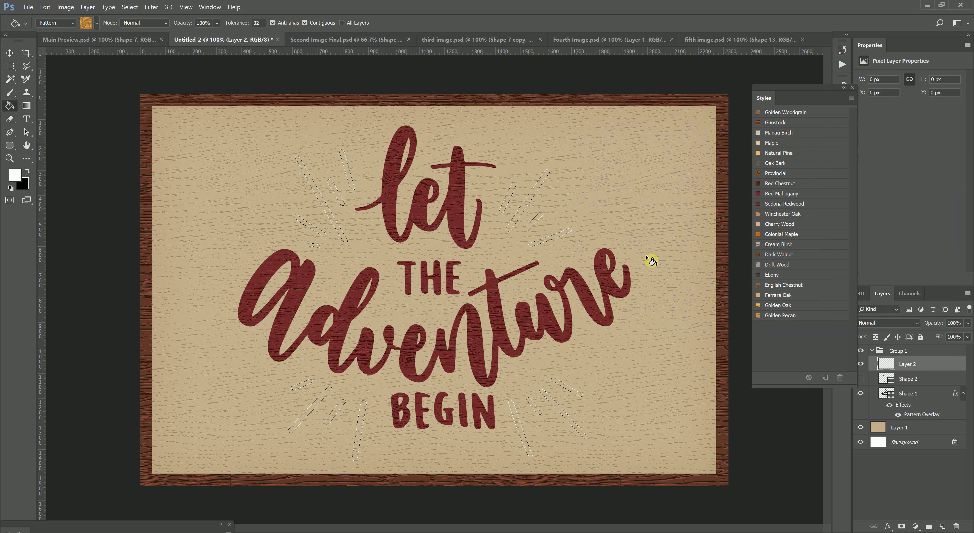
Fill the burst strokes with the dark wood pattern and deselect
left_click(95, 23)
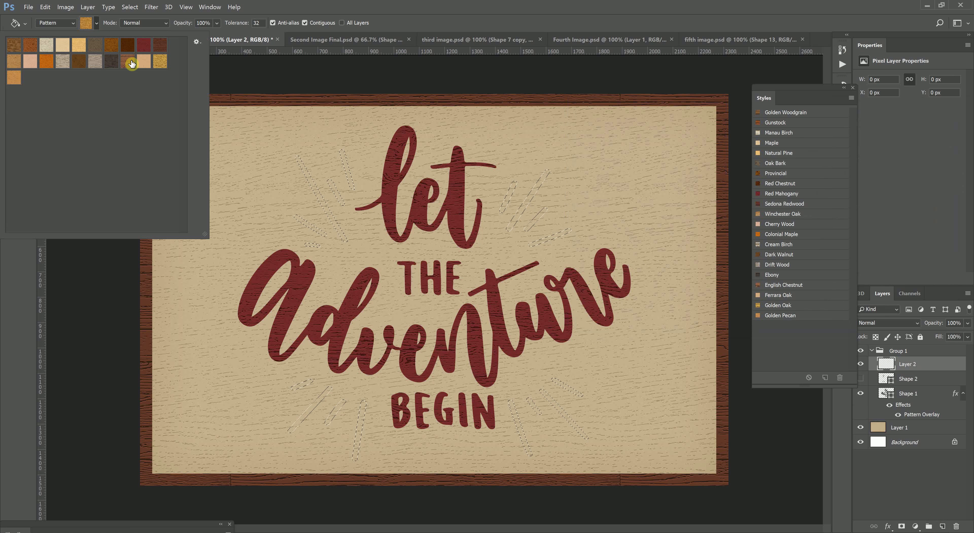
left_click(108, 65)
key("Return")
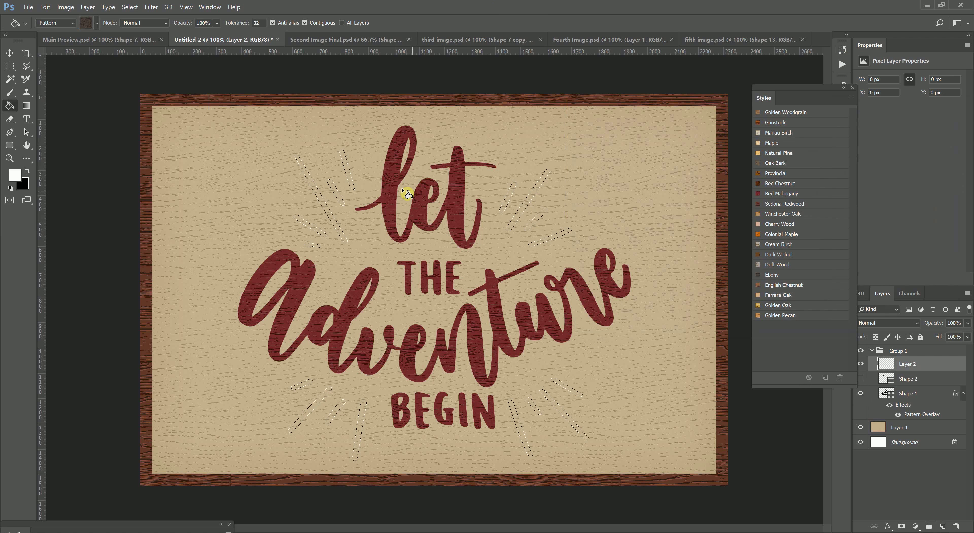
left_click(349, 176)
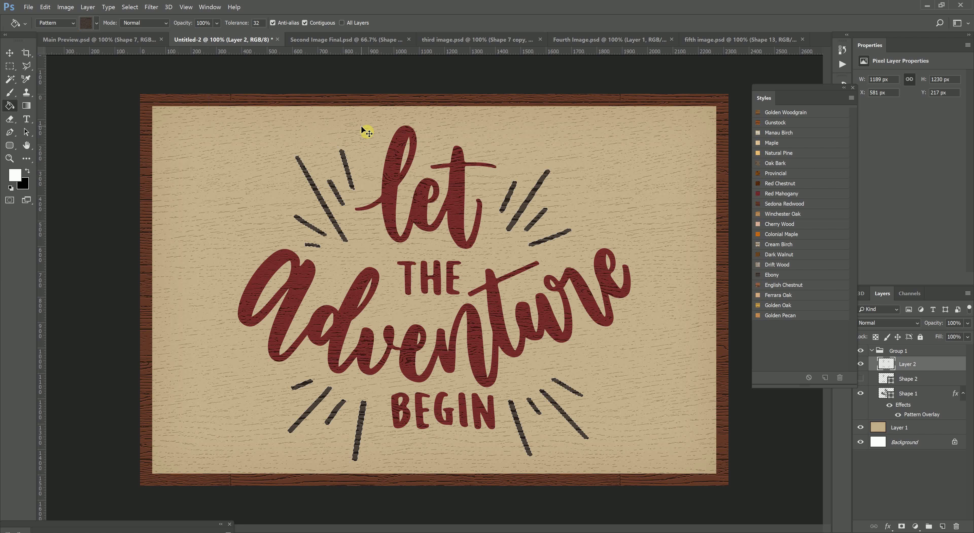
key("ctrl+d")
Hide the wood-filled layer, show Shape 2, and add a Pattern Overlay in its blending options
left_click(862, 365)
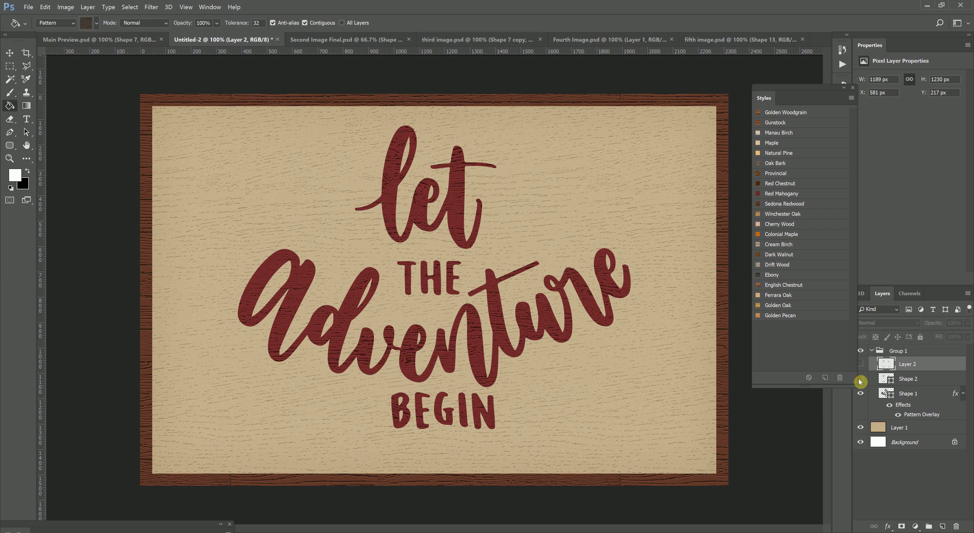
left_click(862, 378)
left_click(923, 384)
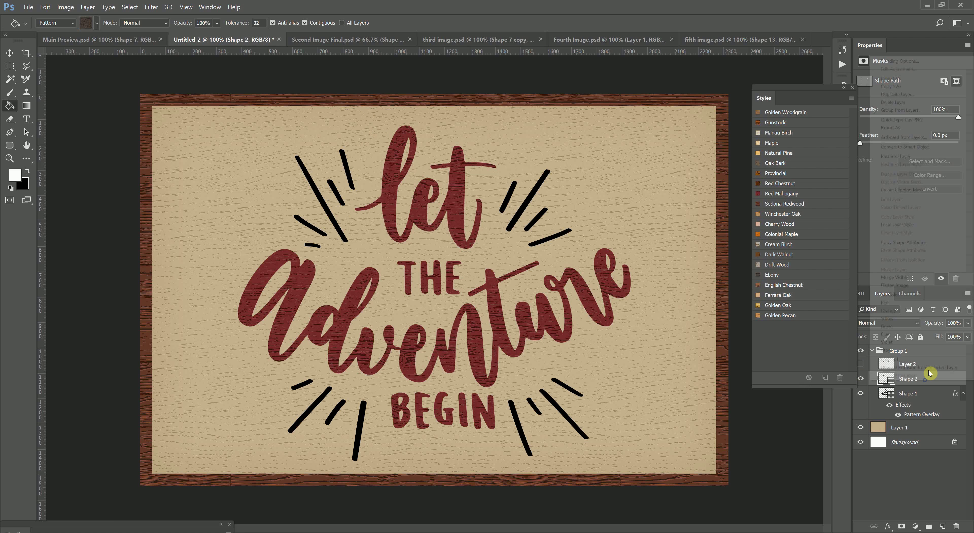
right_click(923, 384)
left_click(912, 61)
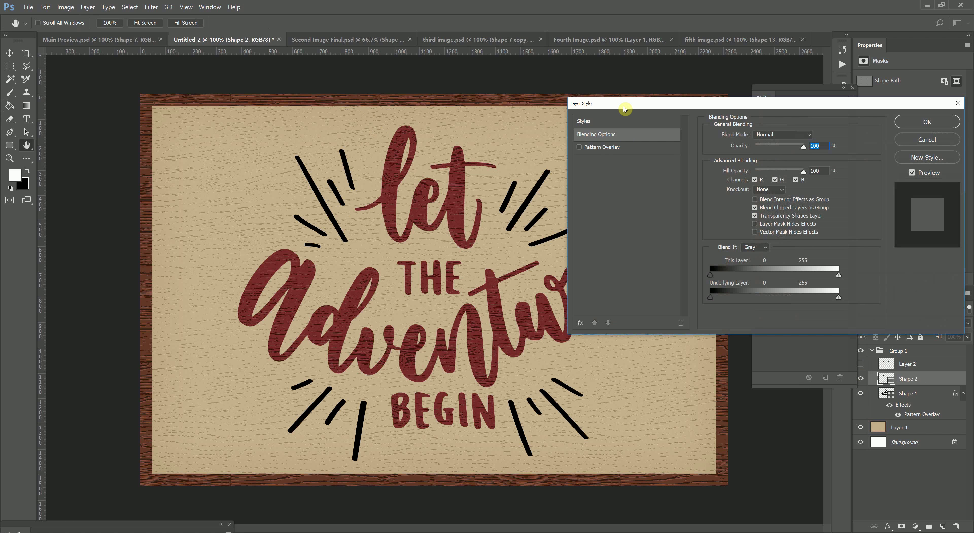
left_click(601, 147)
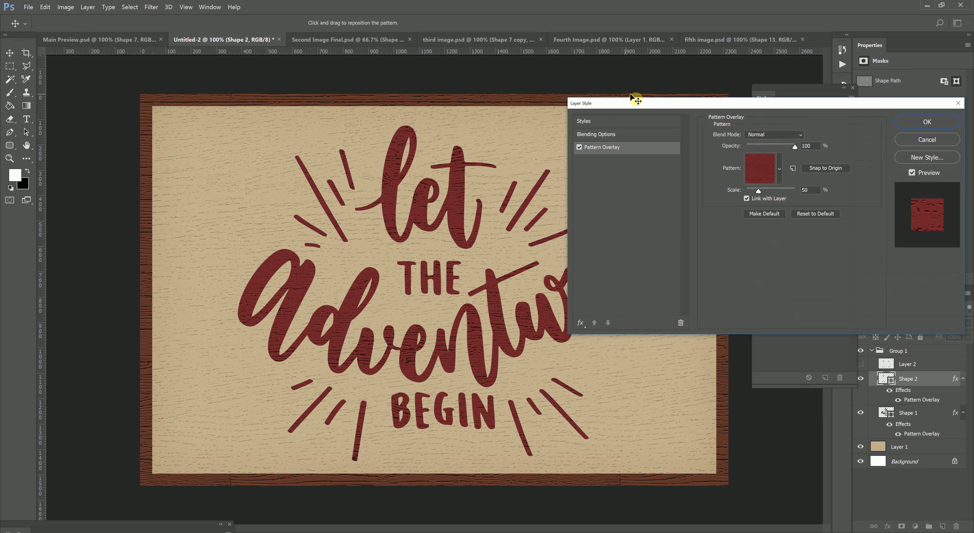
left_click_drag(618, 101, 688, 98)
left_click(654, 118)
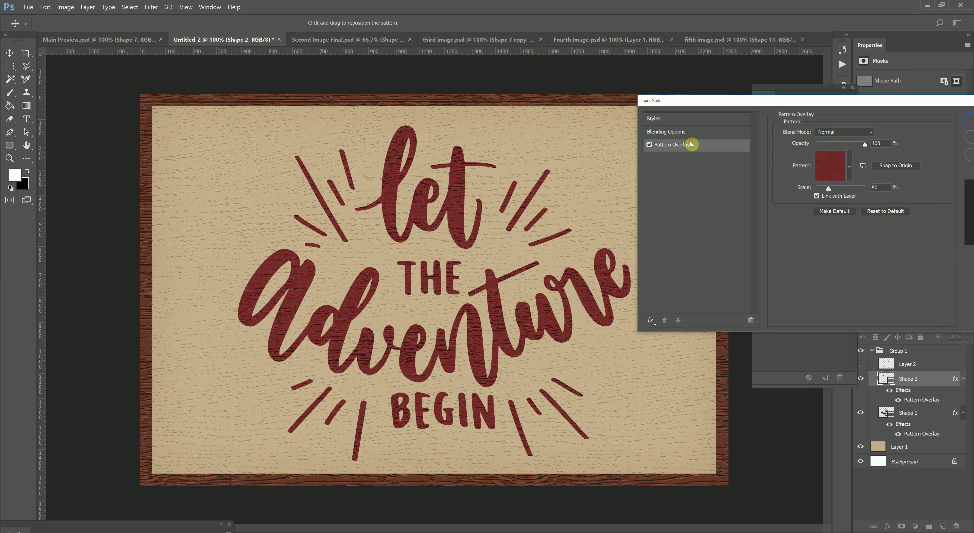
Choose the darker brown wood pattern for the burst lines at 50% scale and confirm
left_click(850, 166)
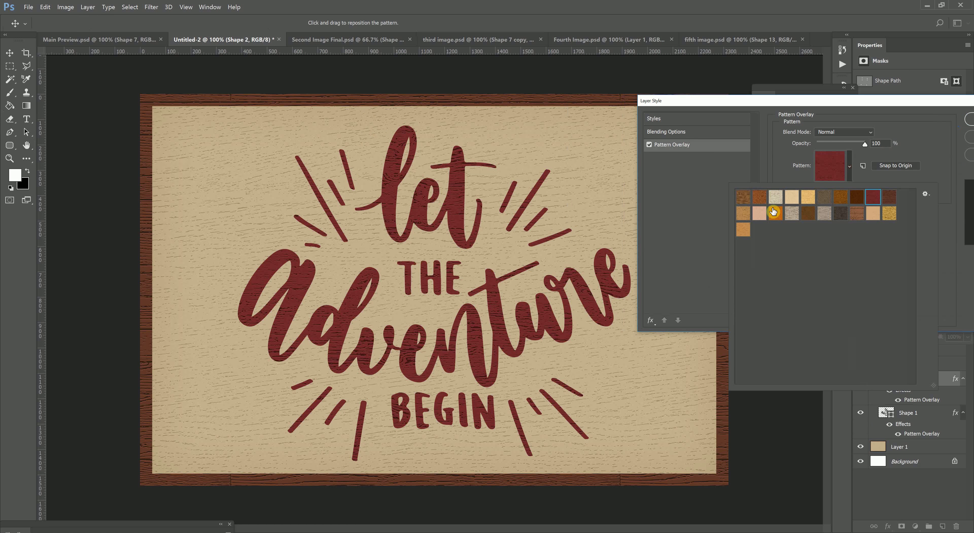
left_click(743, 197)
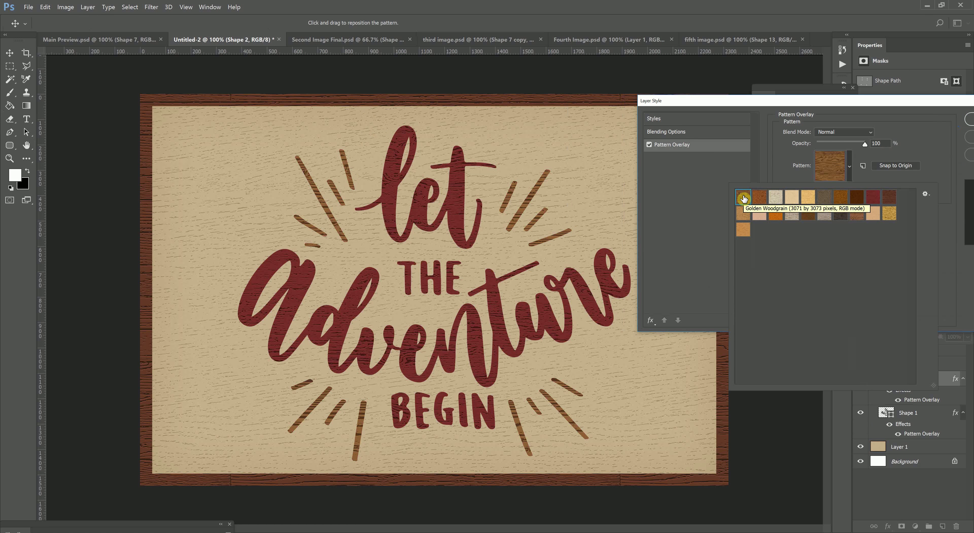
key("Right")
key("Right")
key("Right")
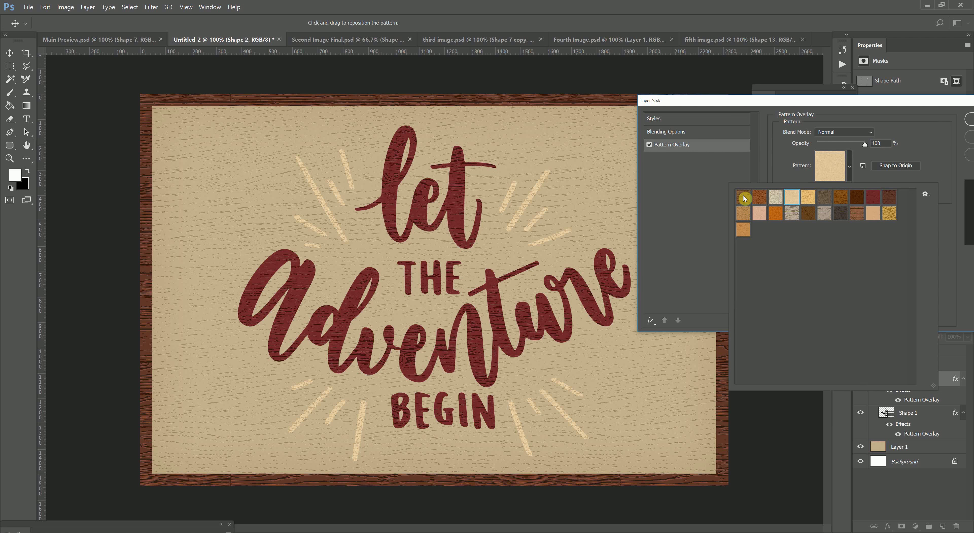
key("Right")
key("Right")
key("Right")
key("Right")
key("Right")
key("Right")
key("Right")
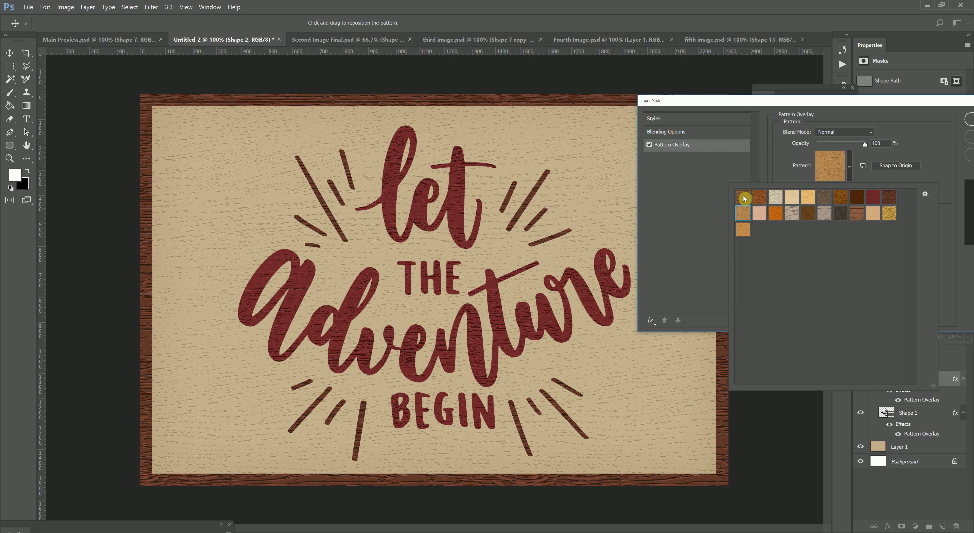
key("Right")
key("Right")
key("Right")
key("Right")
key("Right")
key("Right")
key("Right")
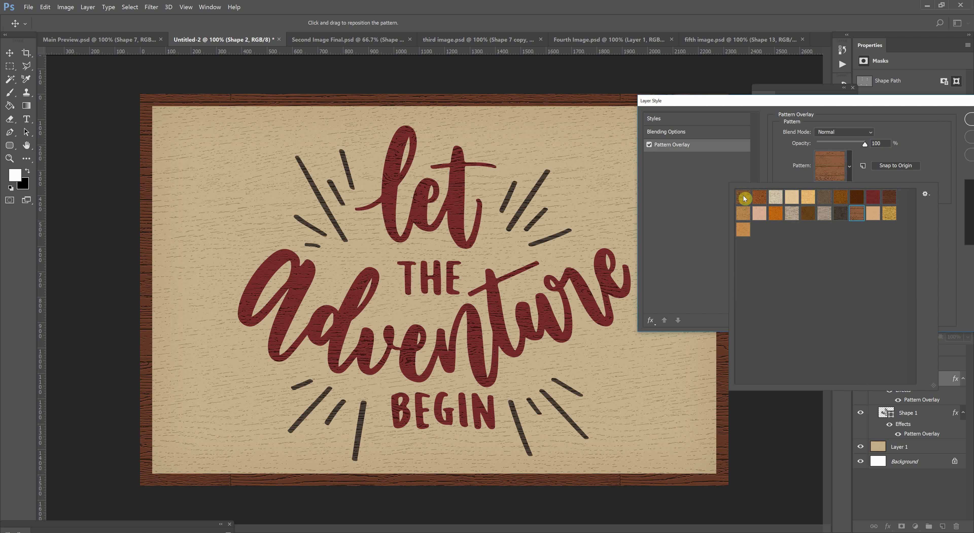
key("Left")
left_click(908, 136)
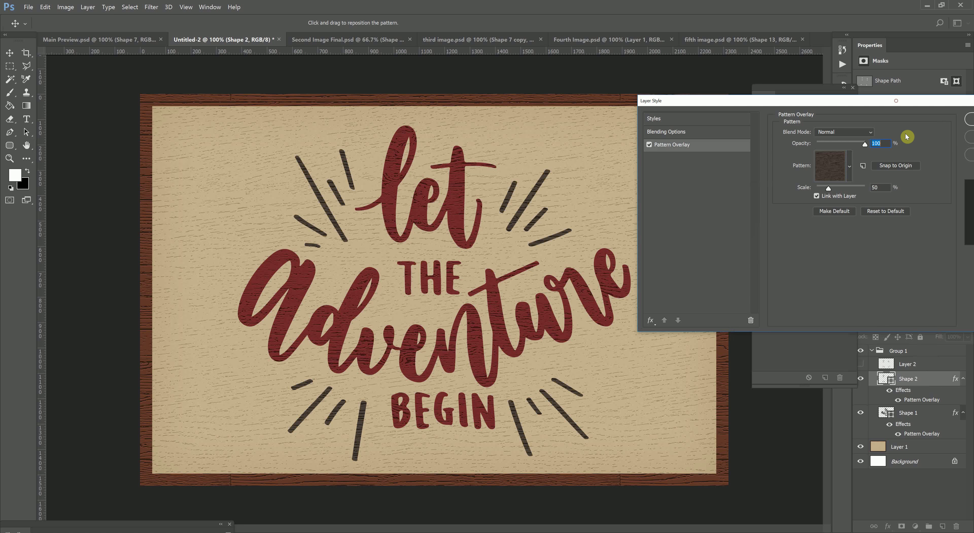
double_click(878, 187)
type("235")
type("25")
type("50")
key("Return")
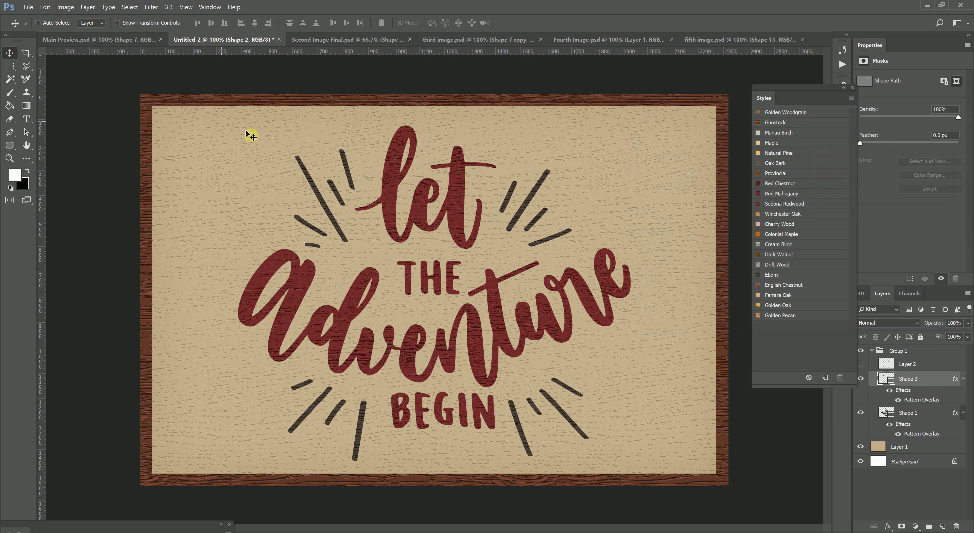
Select Layer 1, hide Group 1, and open Layer 1's blending options
left_click(251, 136, "ctrl")
left_click(861, 352)
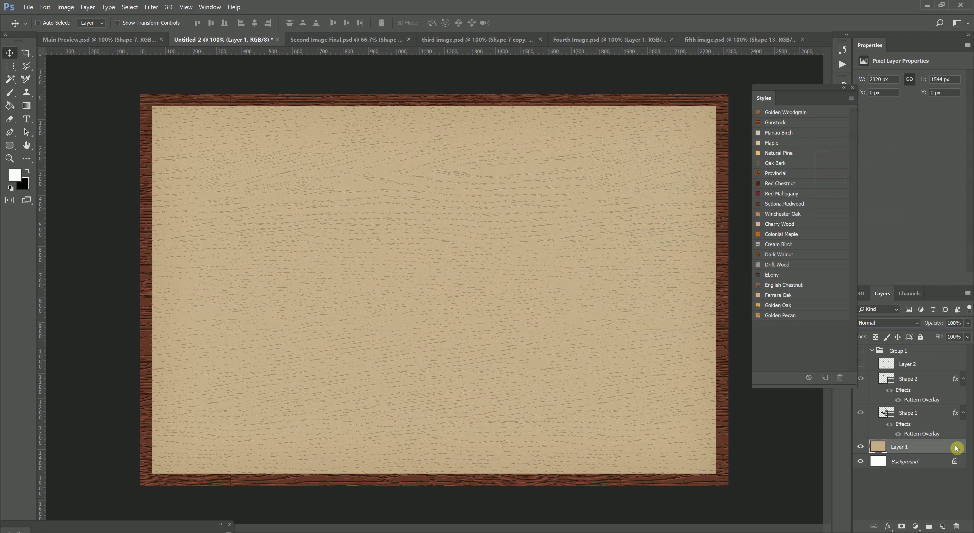
right_click(902, 447)
left_click(891, 131)
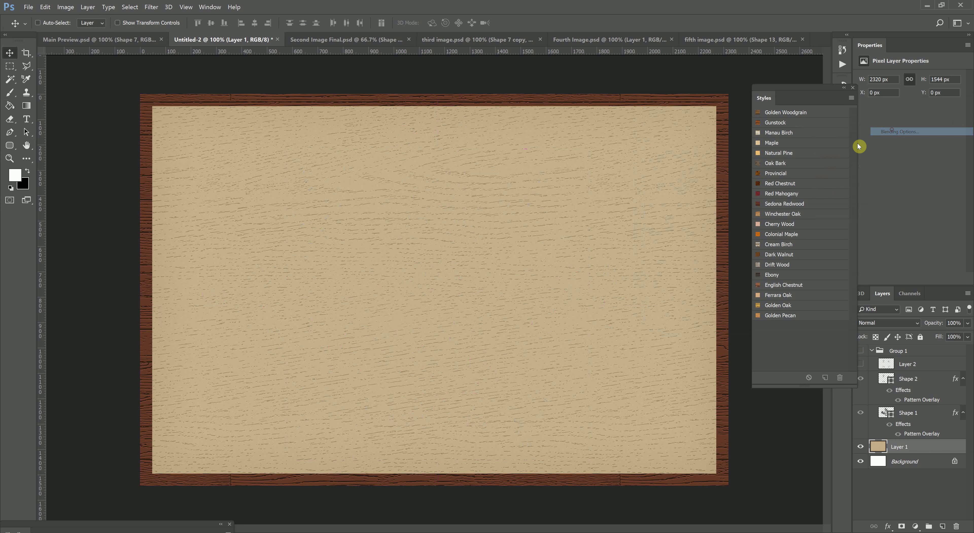
Add a Pattern Overlay to Layer 1 at 100% scale and reposition the wood grain
left_click_drag(359, 98, 678, 130)
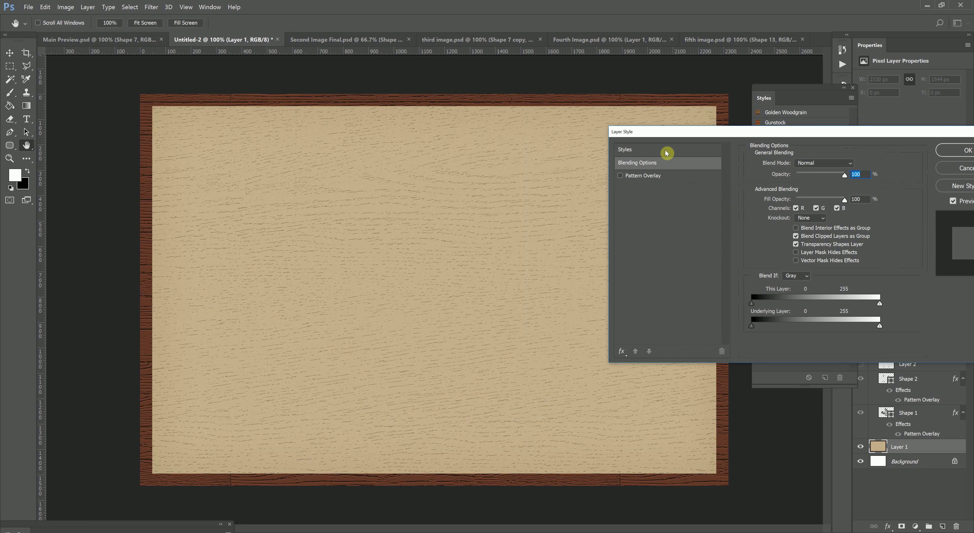
left_click(652, 175)
left_click_drag(230, 297, 217, 213)
left_click(858, 219)
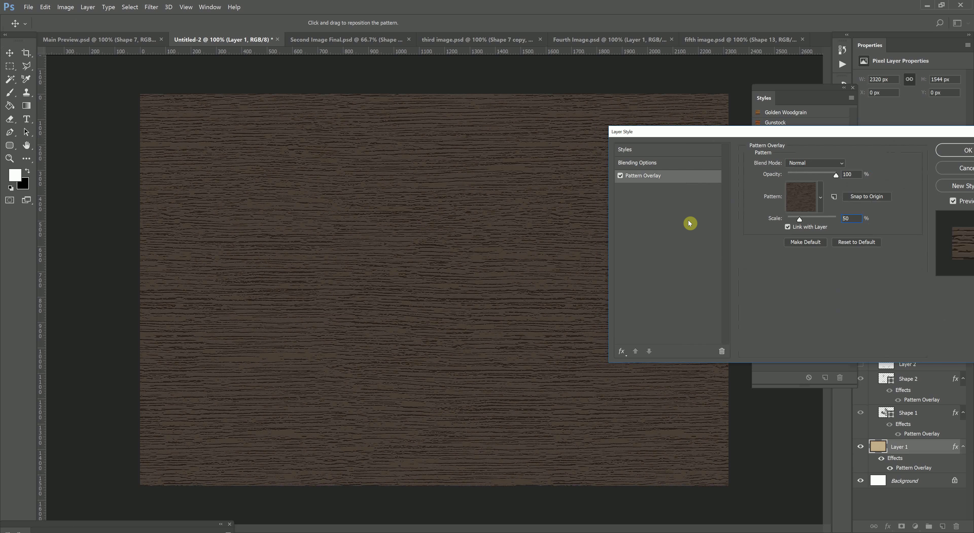
type("100")
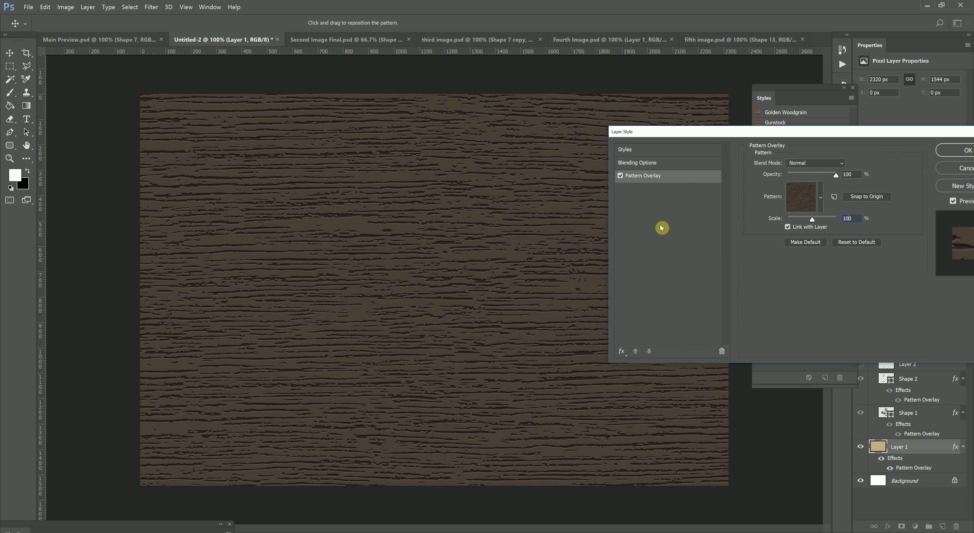
left_click_drag(452, 265, 511, 217)
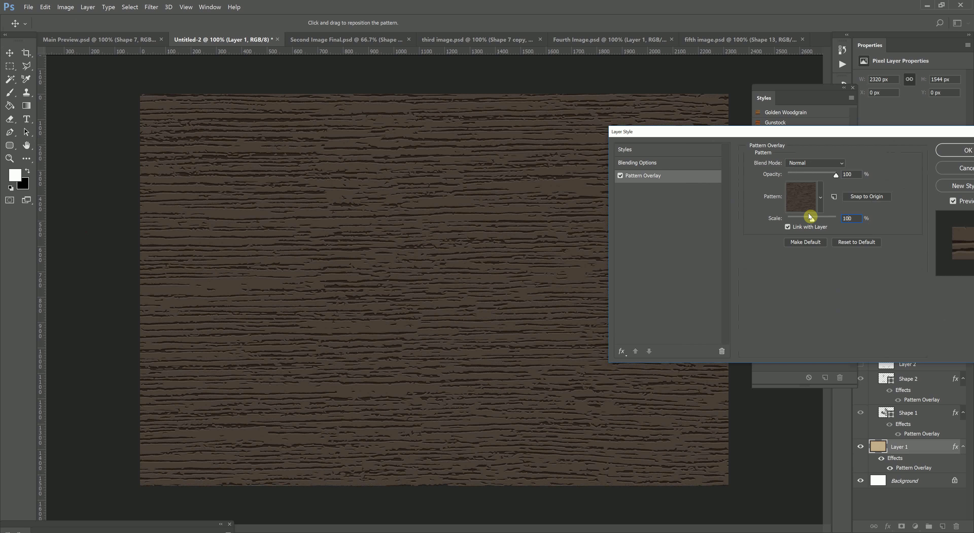
left_click(801, 205)
Apply the orange wood-grain pattern at 50% scale and reposition it on the canvas
left_click(711, 228)
left_click(907, 145)
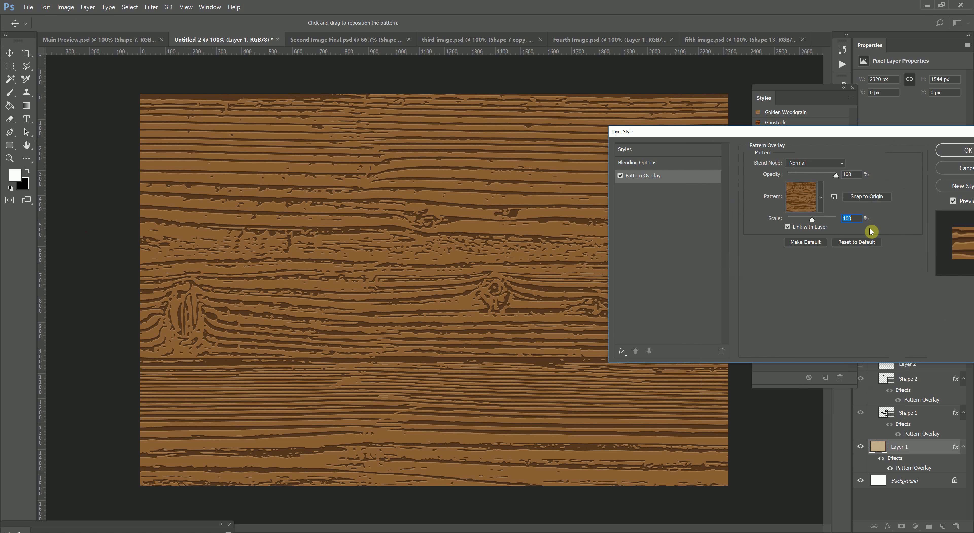
type("50")
left_click_drag(756, 131, 695, 141)
left_click_drag(378, 265, 423, 286)
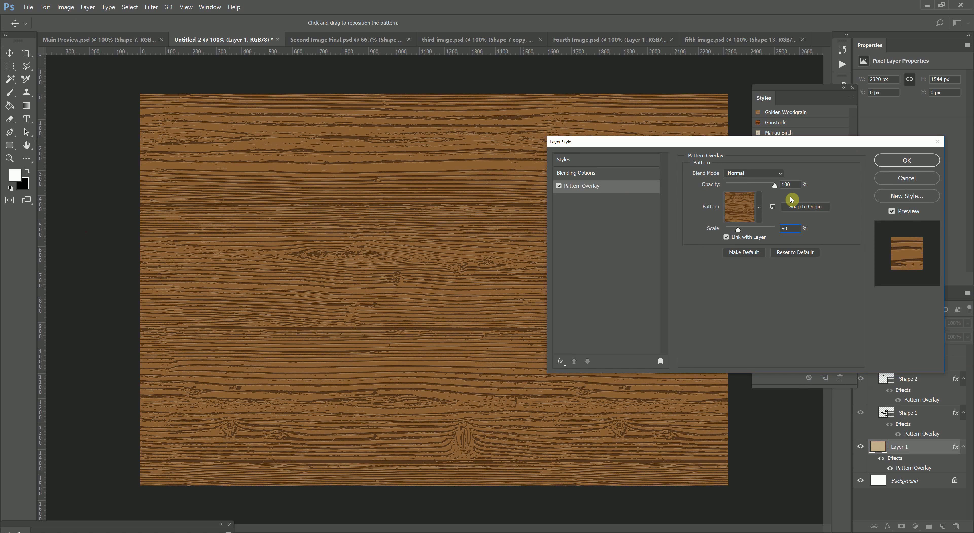
Try the orange knotted and light beige wood patterns, repositioning each on the canvas
left_click(743, 210)
left_click(669, 240)
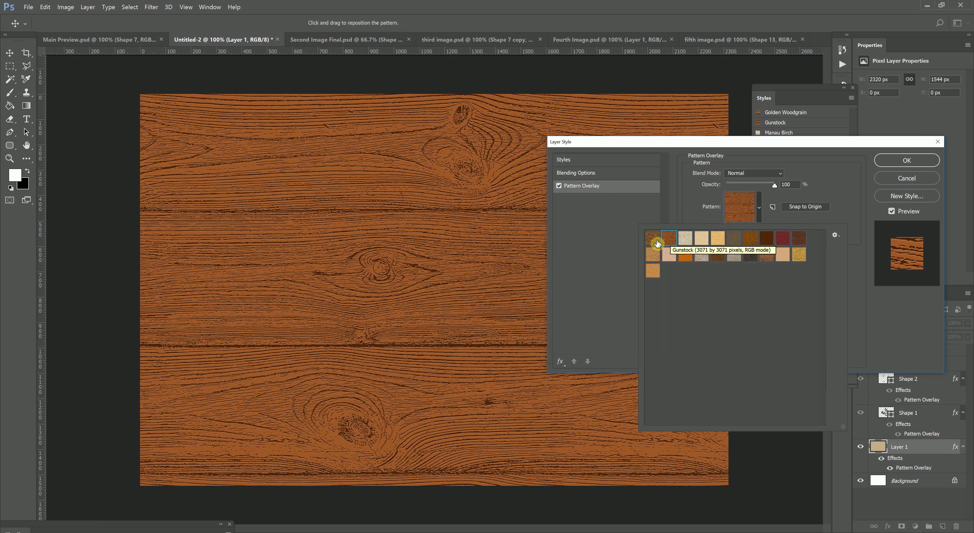
left_click(322, 220)
left_click_drag(322, 219, 413, 280)
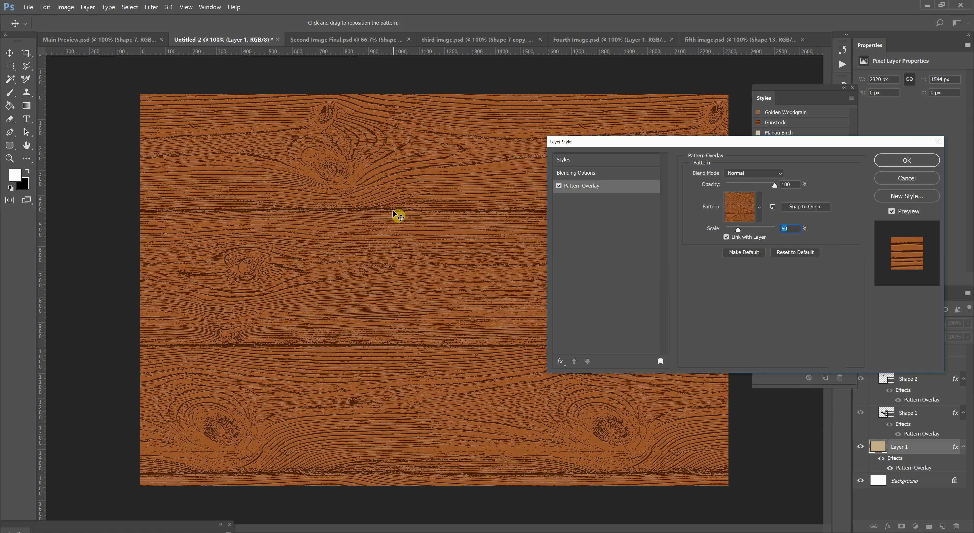
left_click_drag(396, 210, 735, 212)
left_click(735, 212)
left_click(682, 243)
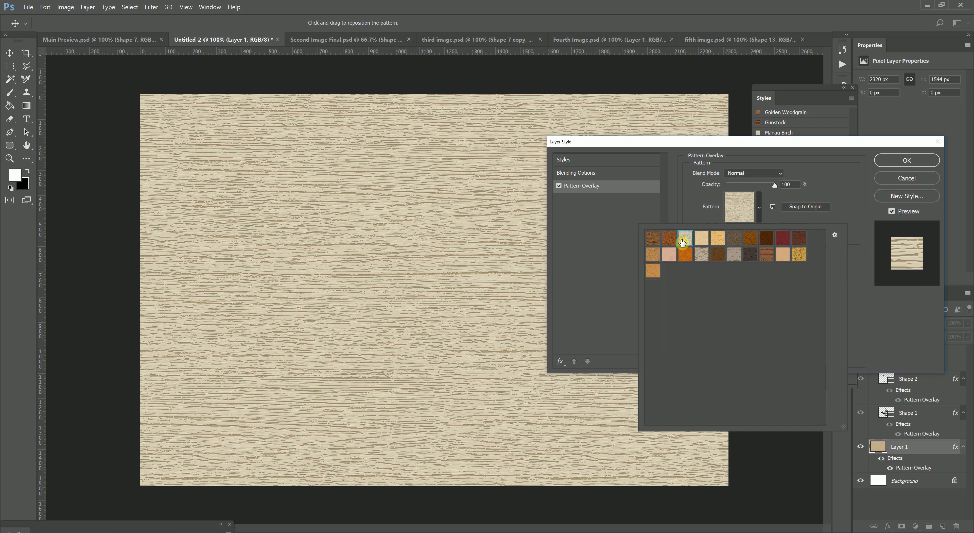
left_click_drag(471, 322, 350, 268)
Try the golden wood pattern at 100% scale, repositioned on the canvas
left_click(738, 213)
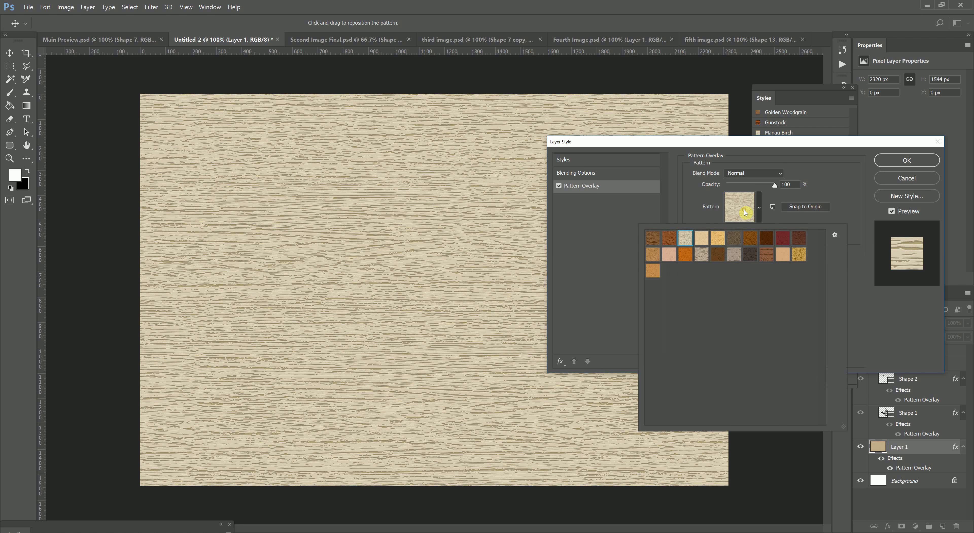
left_click(706, 237)
left_click(443, 285)
left_click_drag(444, 285, 322, 276)
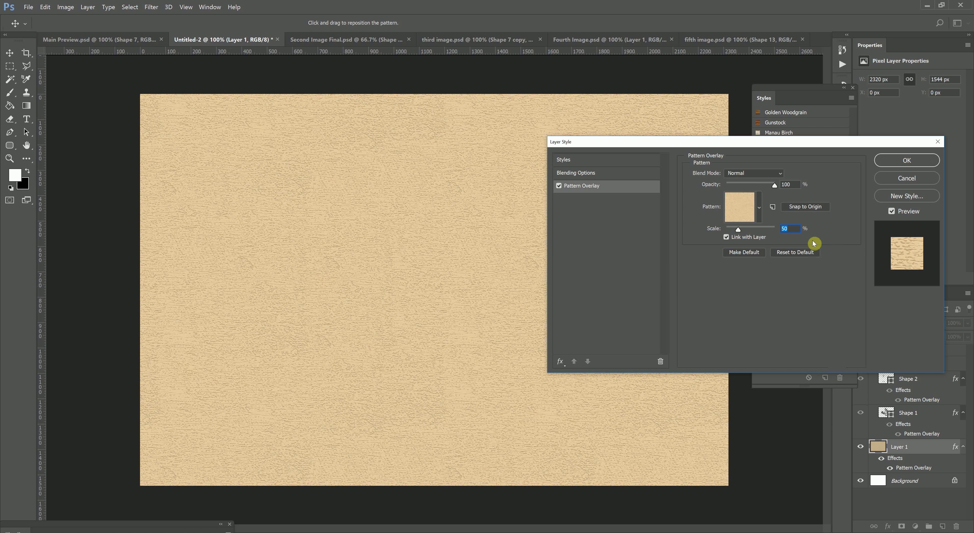
type("100")
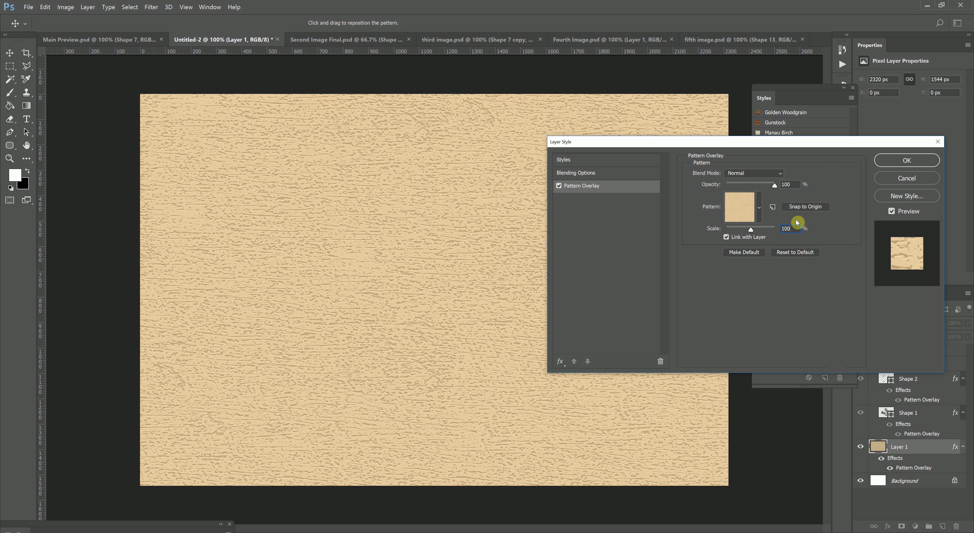
double_click(797, 228)
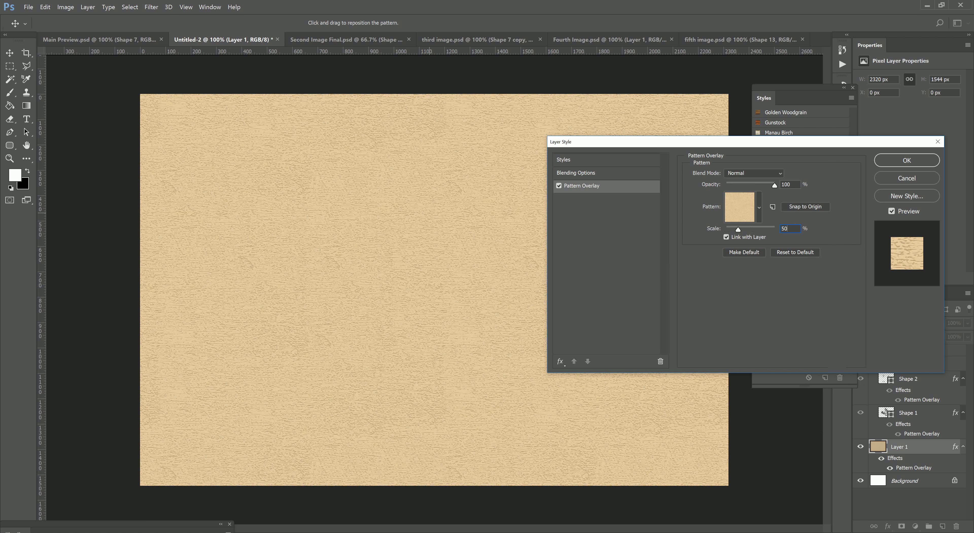
Try the golden woodgrain and brown bark patterns, scaling the bark to 50%
left_click(737, 210)
left_click(721, 239)
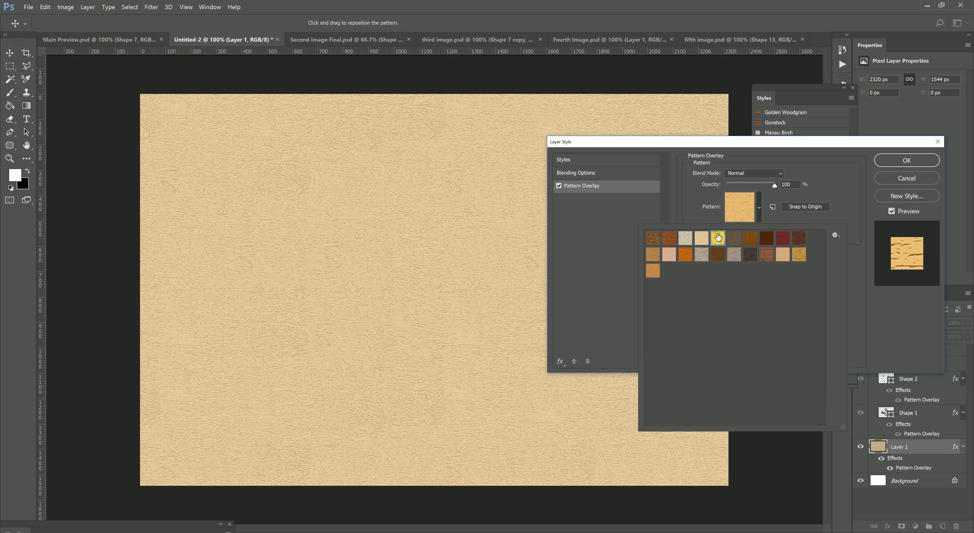
left_click_drag(511, 236, 365, 246)
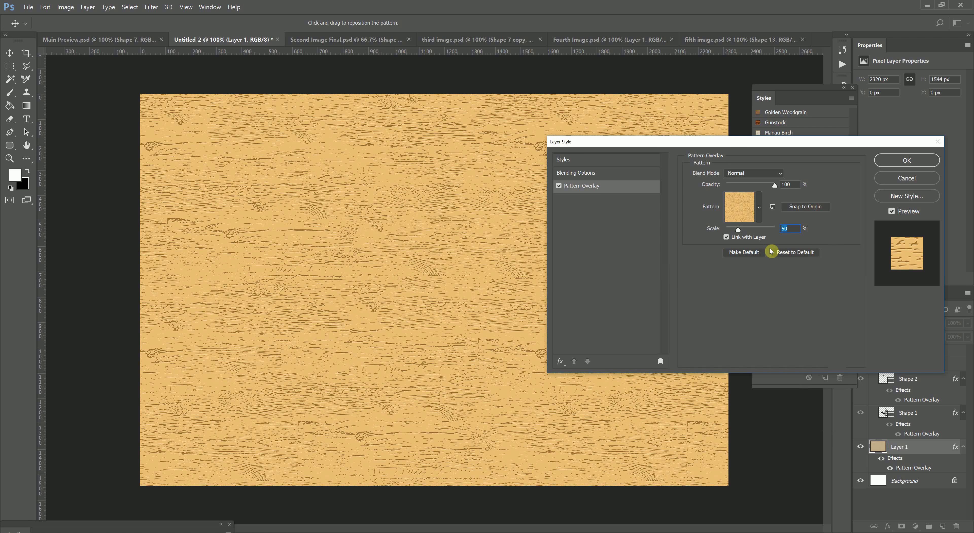
left_click(746, 205)
left_click(737, 248)
left_click(860, 300)
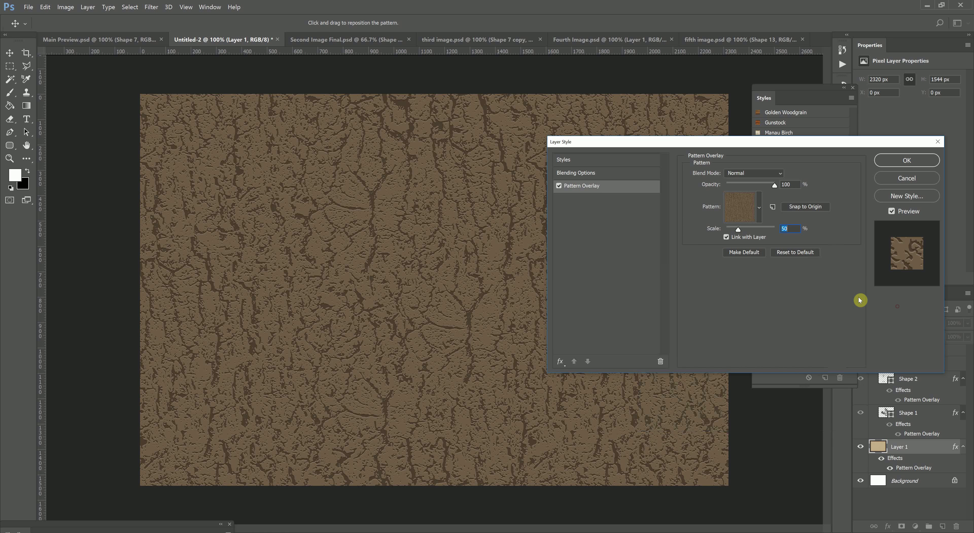
type("25")
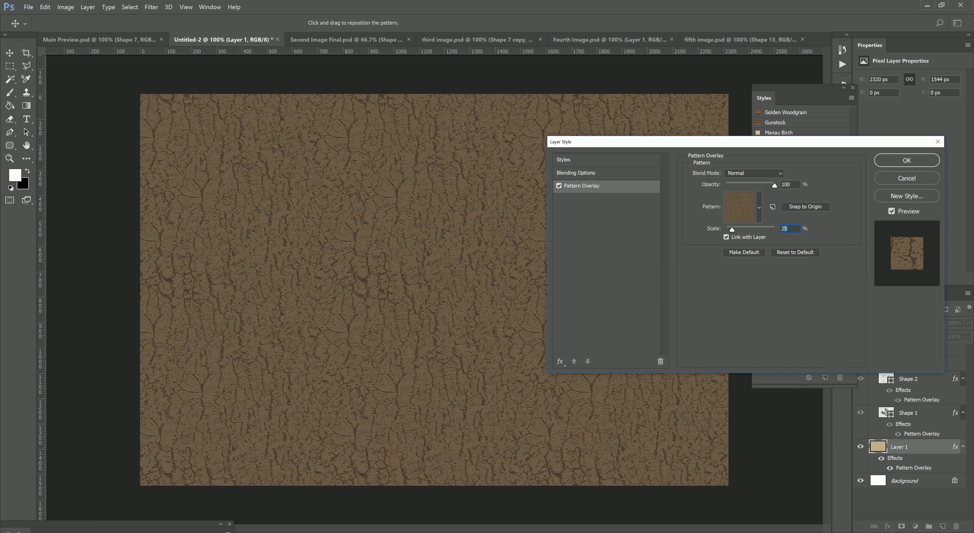
type("50")
left_click_drag(552, 267, 288, 206)
Compare orange, dark brown, red and plank patterns, ending on grey-tan weathered wood at 50%
left_click(740, 209)
left_click(750, 237)
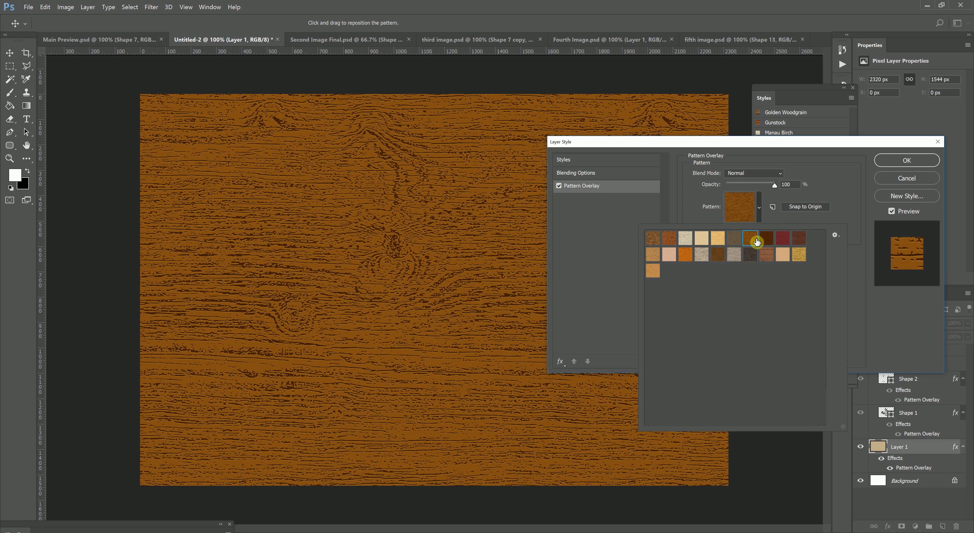
left_click(771, 241)
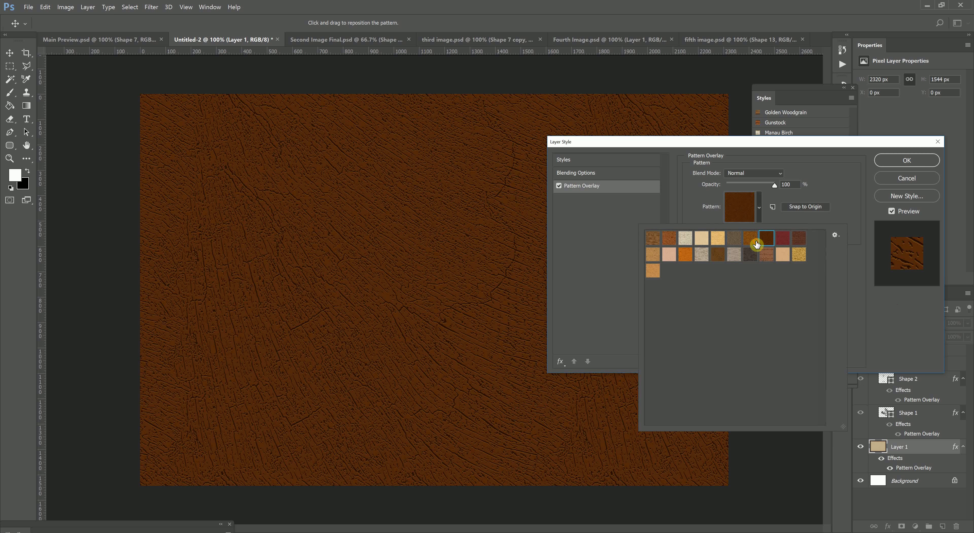
left_click(751, 242)
left_click(772, 242)
left_click(782, 242)
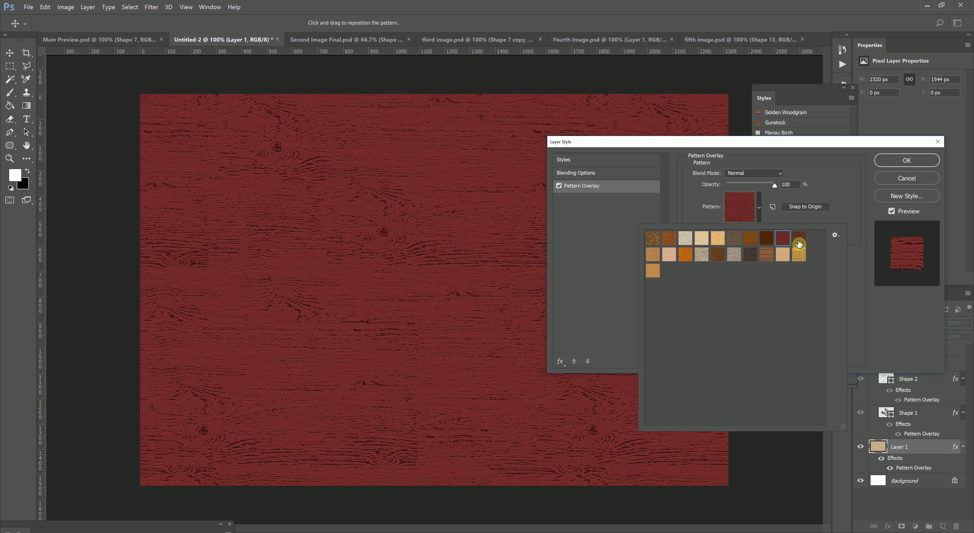
left_click(797, 241)
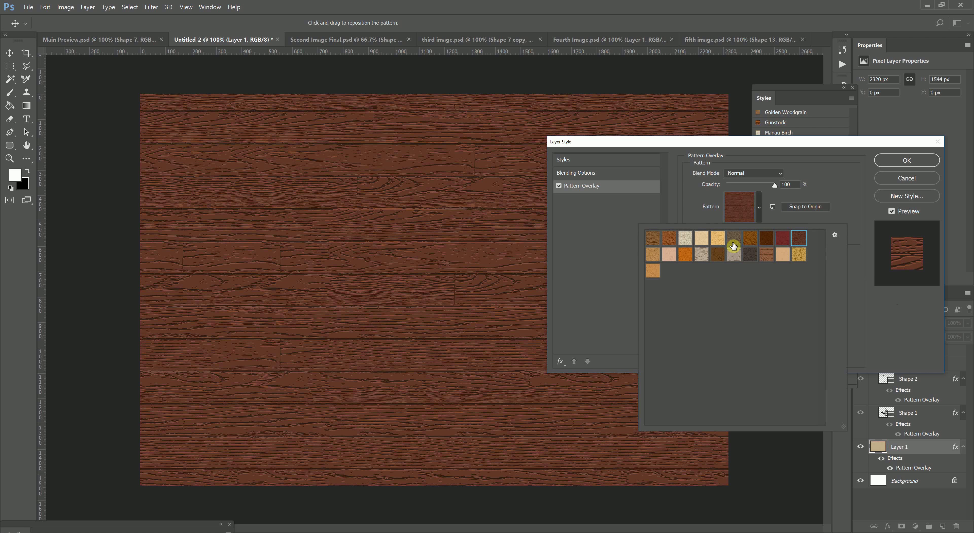
left_click(656, 255)
left_click(826, 210)
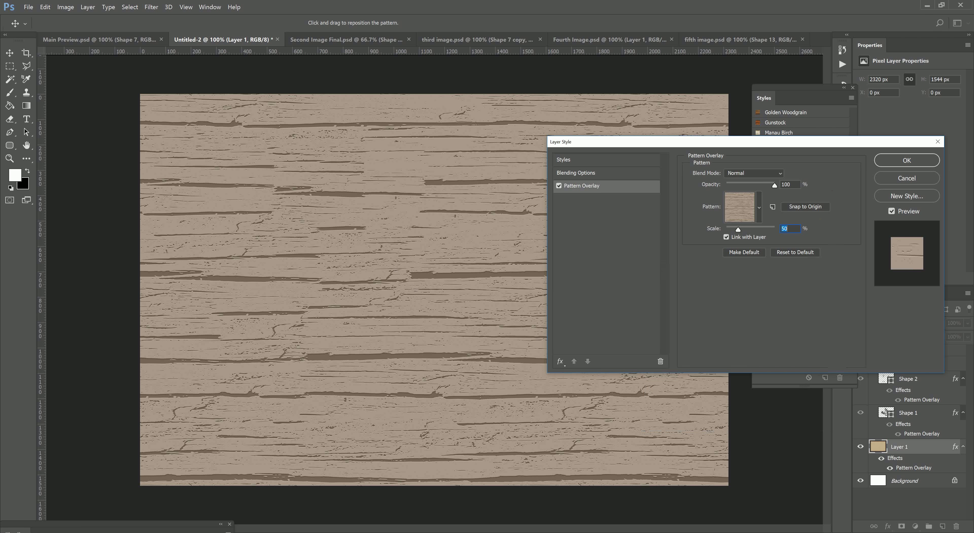
type("25")
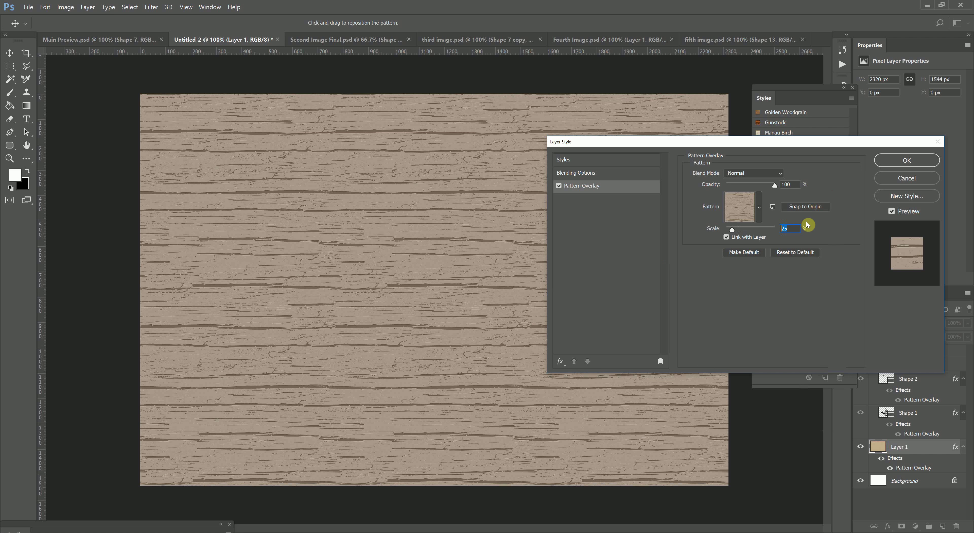
type("100")
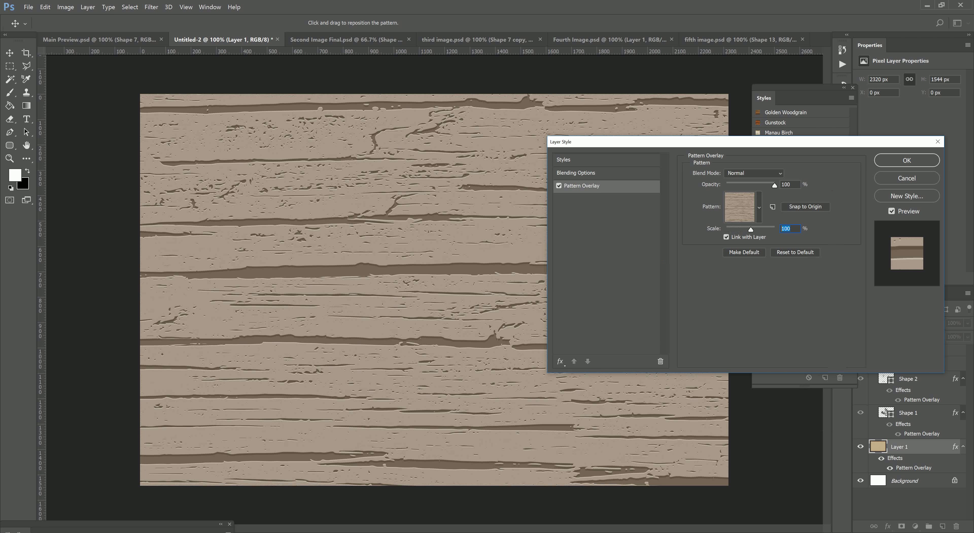
type("50")
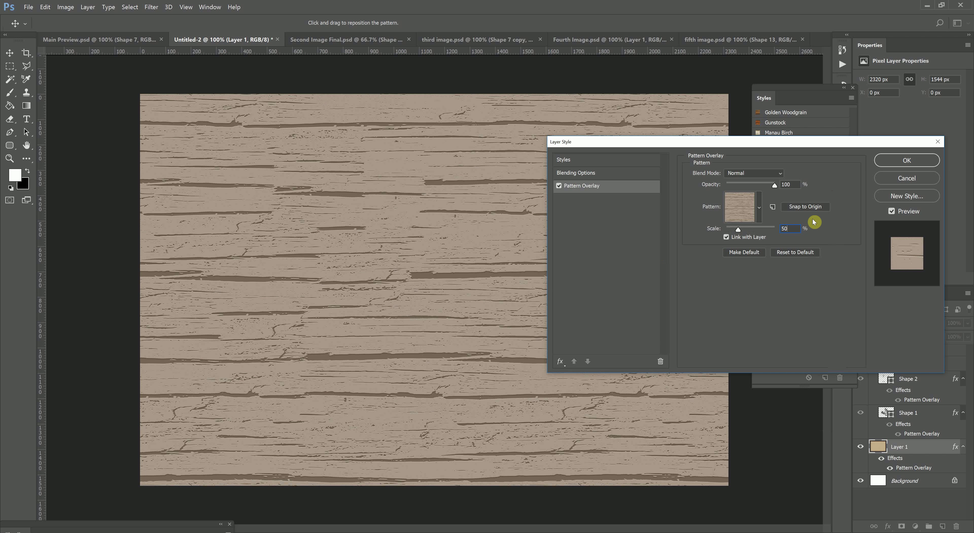
Add a teal Color Overlay in Color blend mode to Layer 1
left_click(562, 362)
left_click(589, 427)
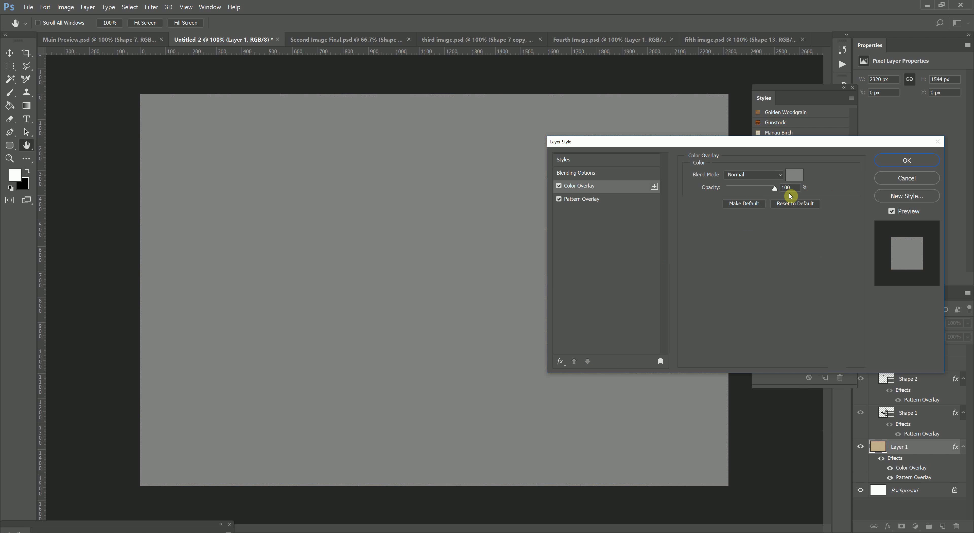
left_click(775, 175)
left_click(765, 366)
left_click(794, 175)
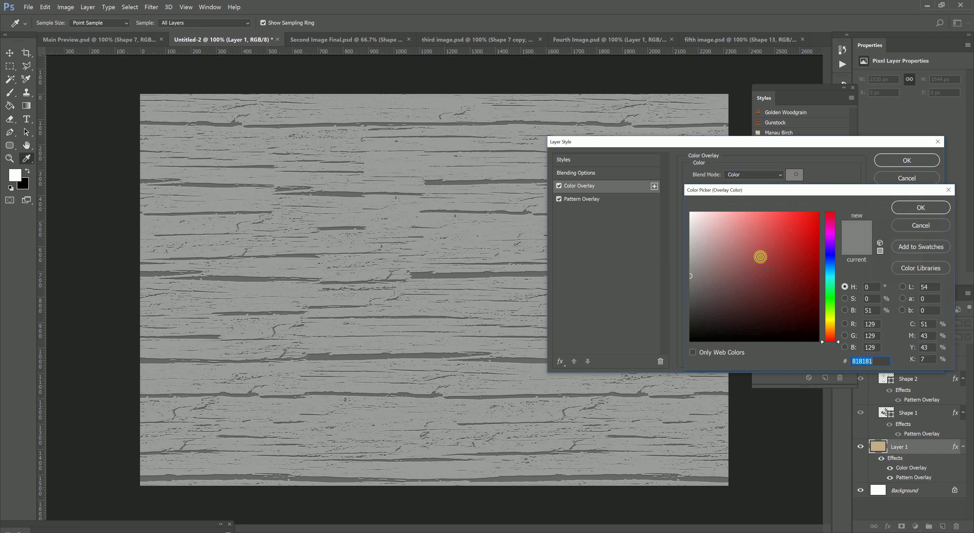
mouse_move(760, 256)
left_mouse_down()
mouse_move(779, 231)
mouse_move(787, 261)
mouse_move(785, 276)
mouse_move(774, 276)
left_mouse_up()
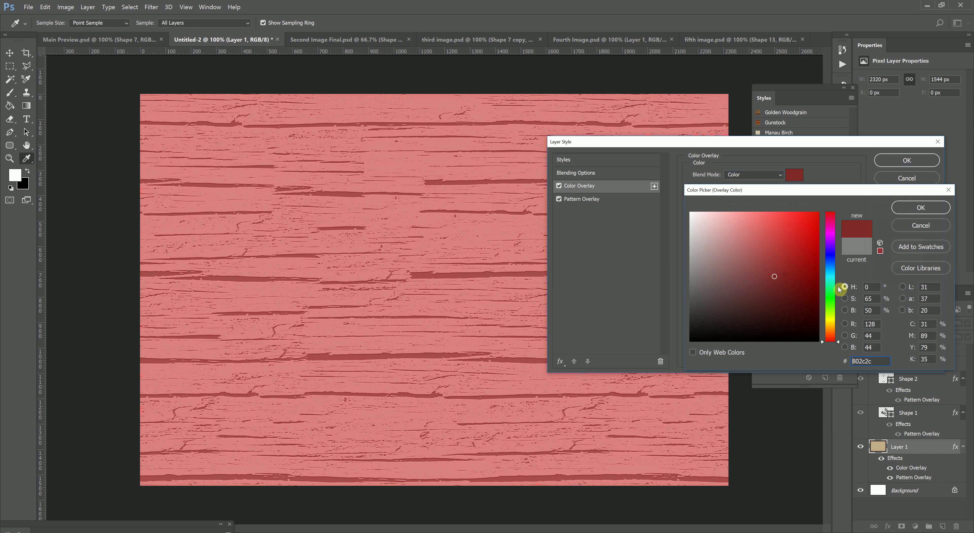
mouse_move(838, 287)
left_mouse_down()
mouse_move(833, 256)
mouse_move(836, 289)
mouse_move(841, 271)
left_mouse_up()
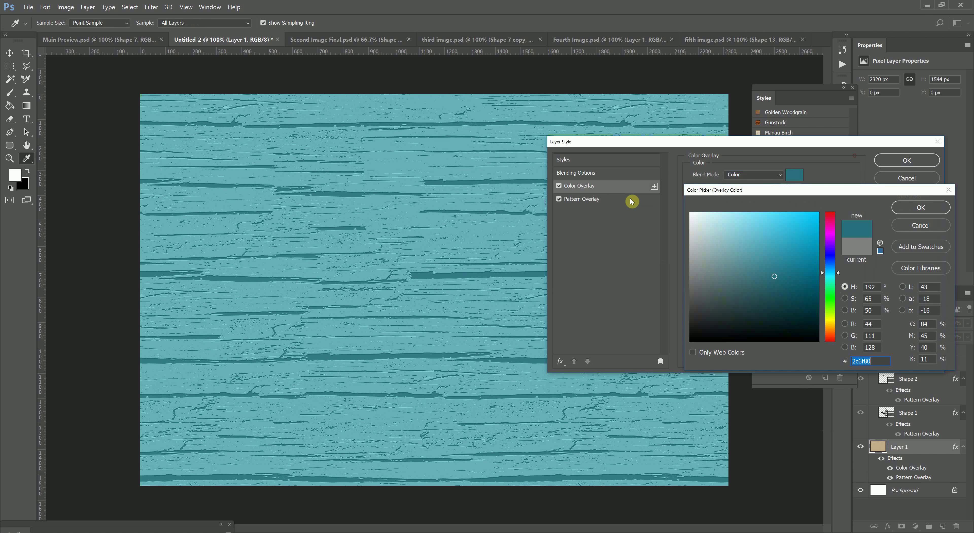
left_click(936, 209)
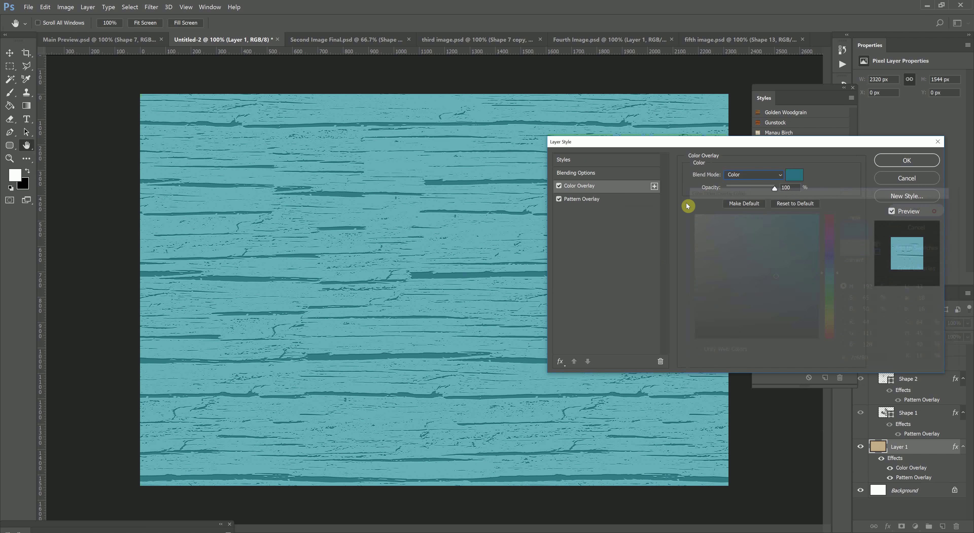
Swap the Pattern Overlay to a finer woodgrain, settling on the first pattern of the third row
left_click(615, 198)
left_click(742, 206)
left_click(652, 244)
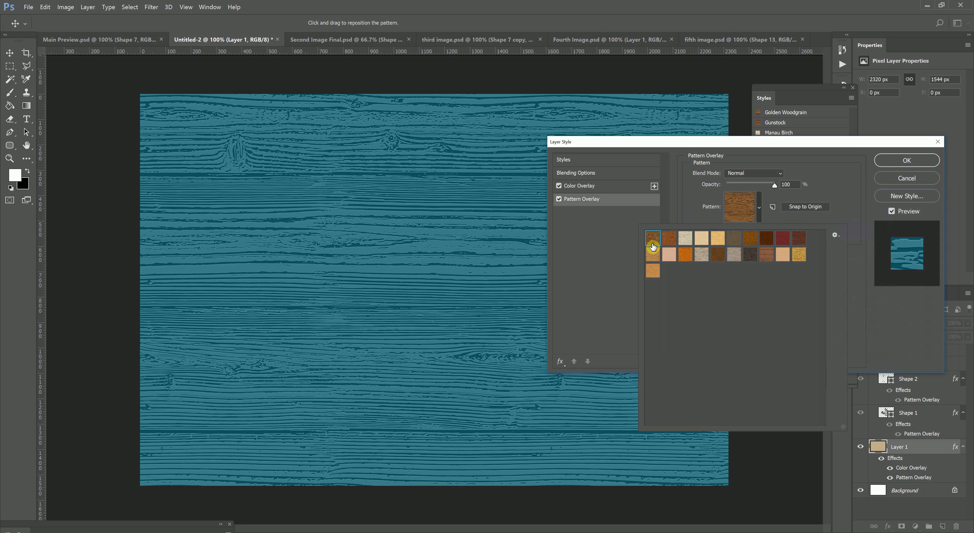
left_click(674, 234)
key("Right")
key("Right")
key("Right")
key("Right")
key("Right")
key("Right")
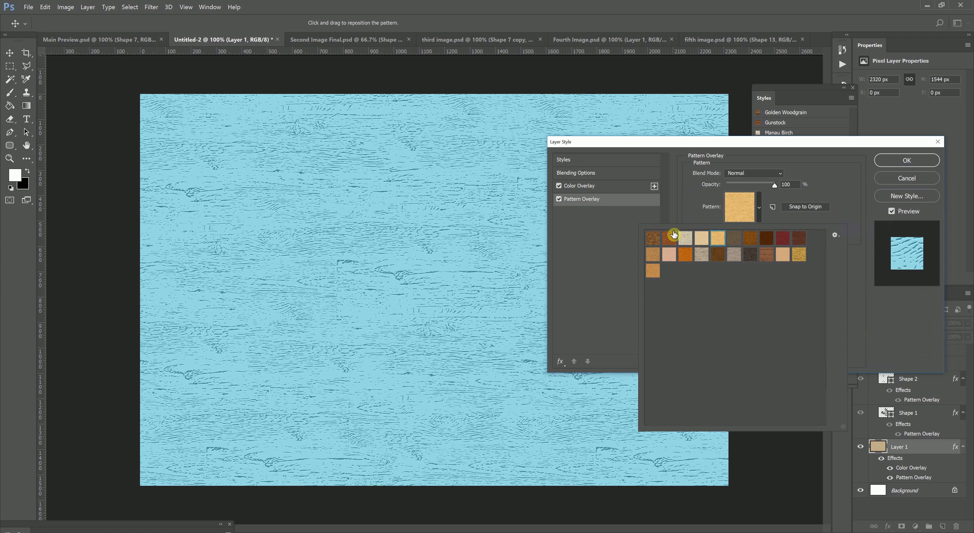
key("Right")
key("Right")
key("Right")
key("Right")
key("Right")
key("Right")
key("Right")
key("Right")
key("Right")
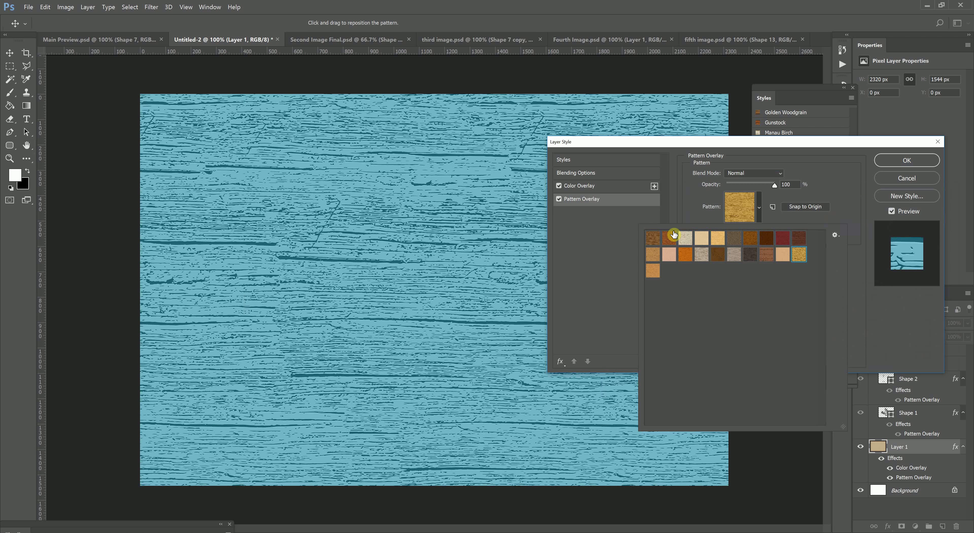
key("Right")
key("Right")
key("Right")
key("Right")
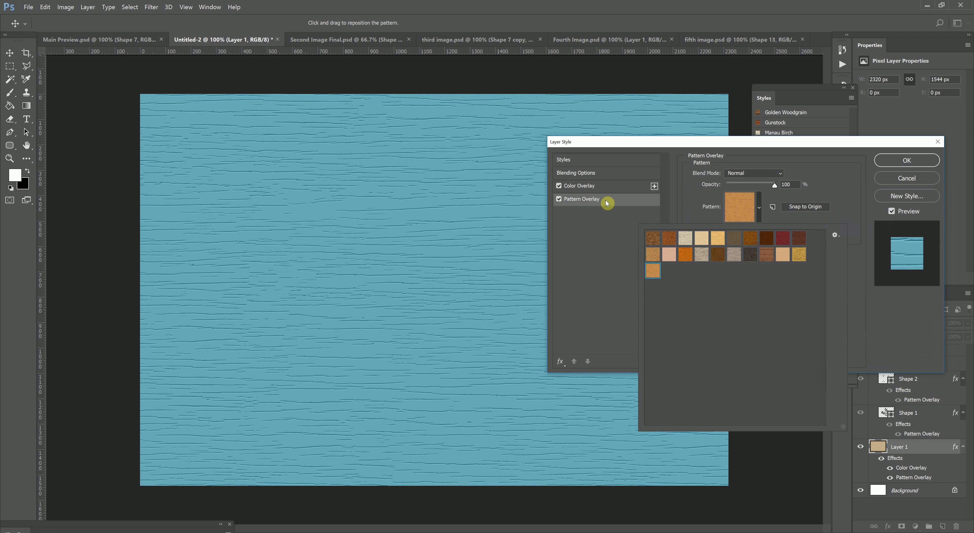
left_click(560, 189)
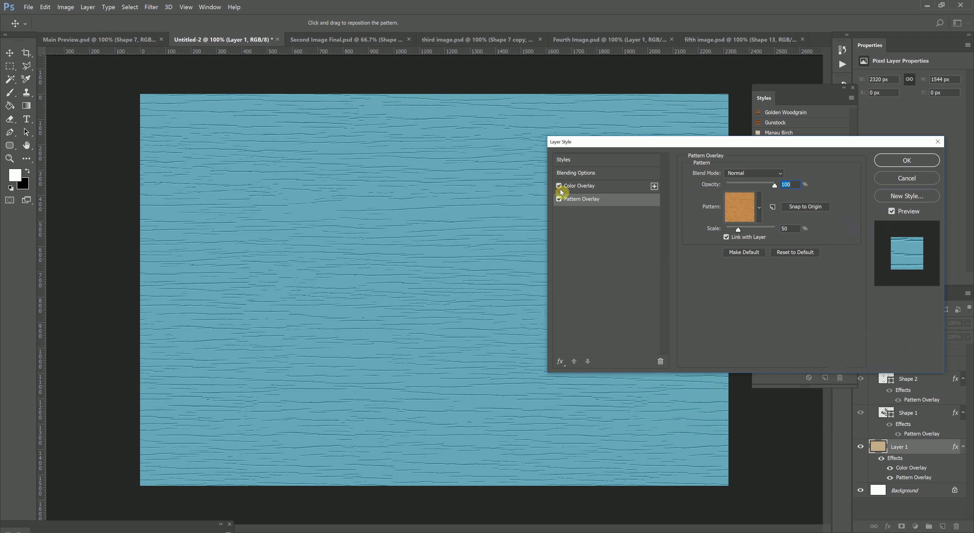
Turn off Color Overlay and add a Spectrum Gradient Overlay blended in Color mode
left_click(559, 186)
left_click(560, 361)
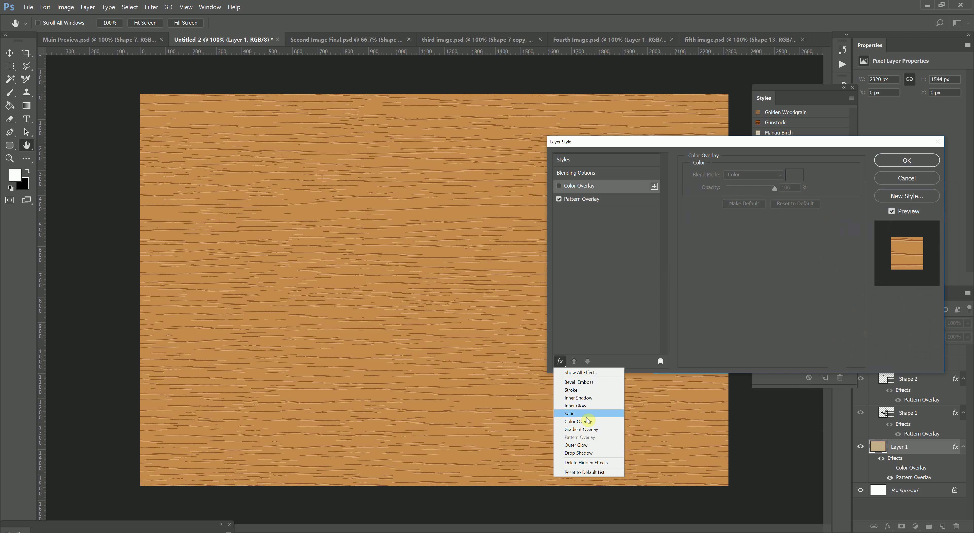
left_click(590, 429)
left_click(761, 196)
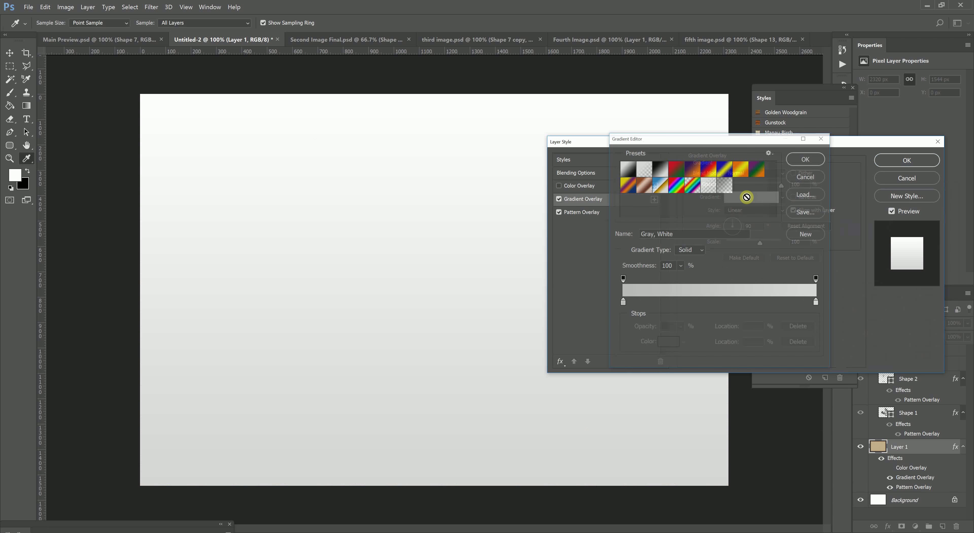
left_click(676, 184)
left_click(797, 159)
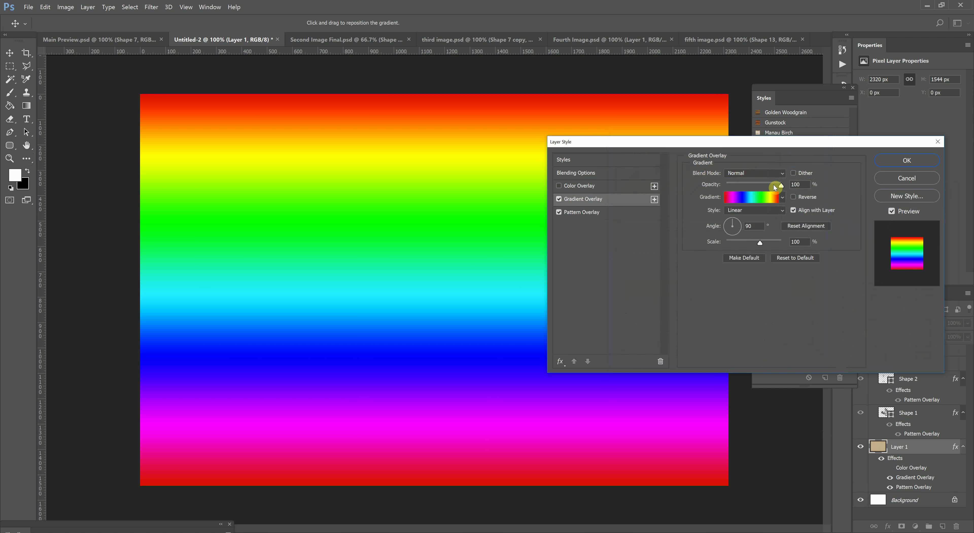
left_click(742, 211)
left_click(753, 173)
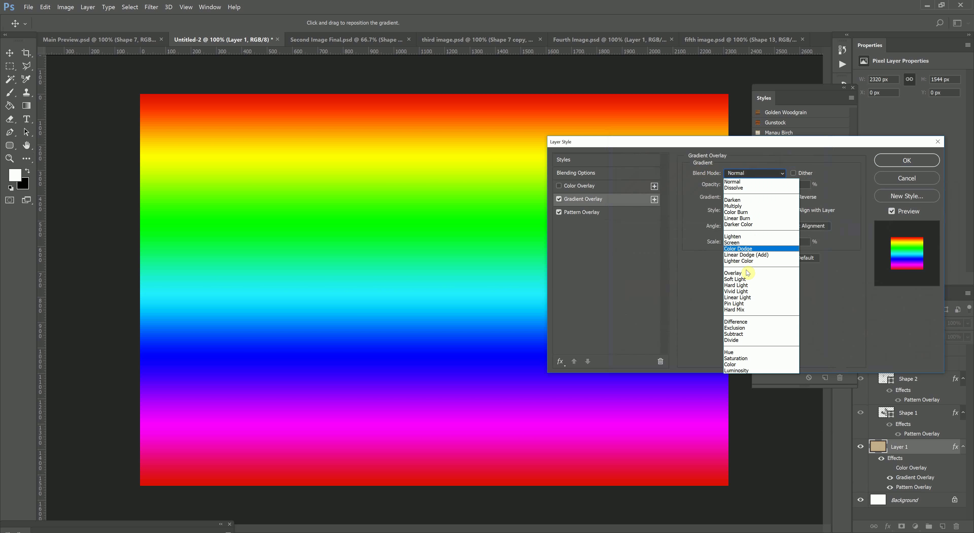
left_click(748, 365)
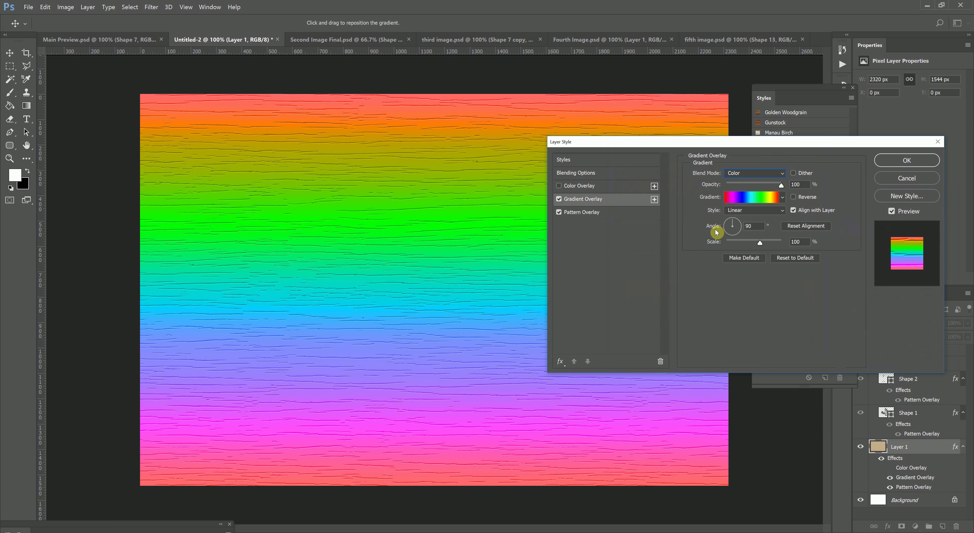
Try the Copper and Blue, Yellow, Blue gradient presets, then cancel both dialogs
double_click(749, 226)
left_click(753, 202)
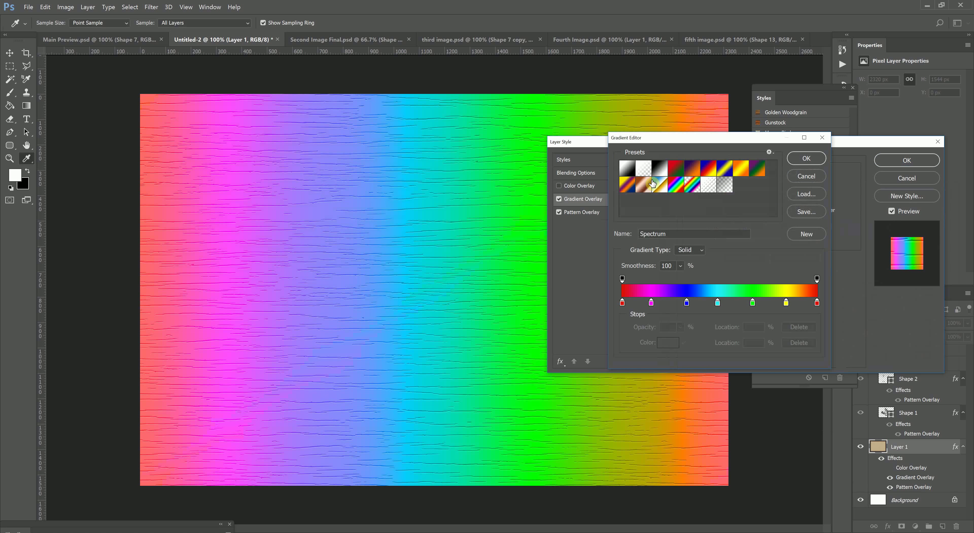
left_click(649, 184)
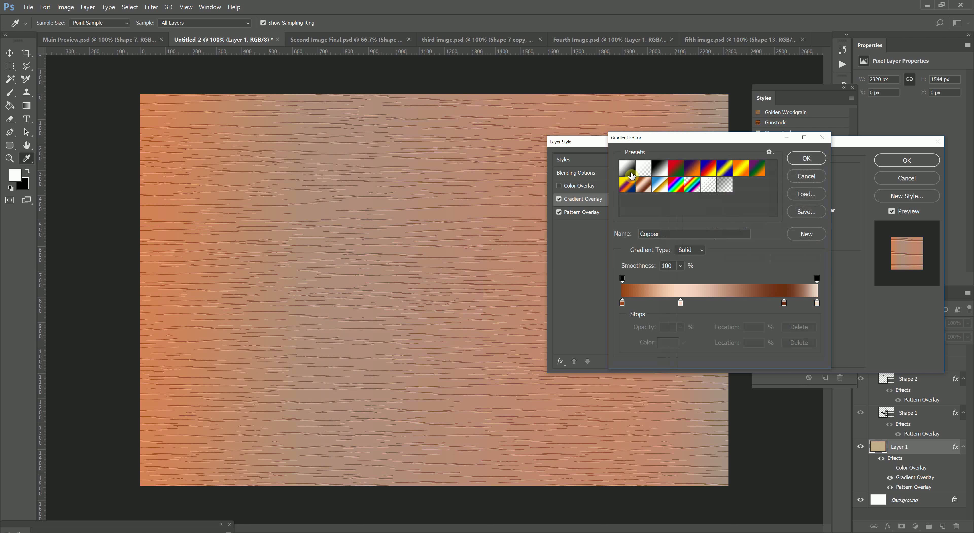
left_click(628, 184)
left_click(723, 171)
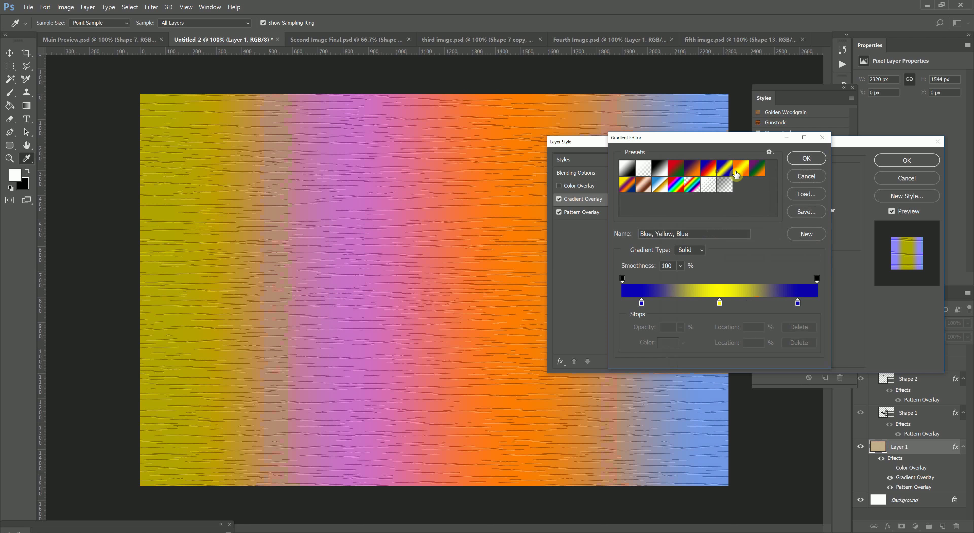
left_click(804, 177)
left_click(919, 184)
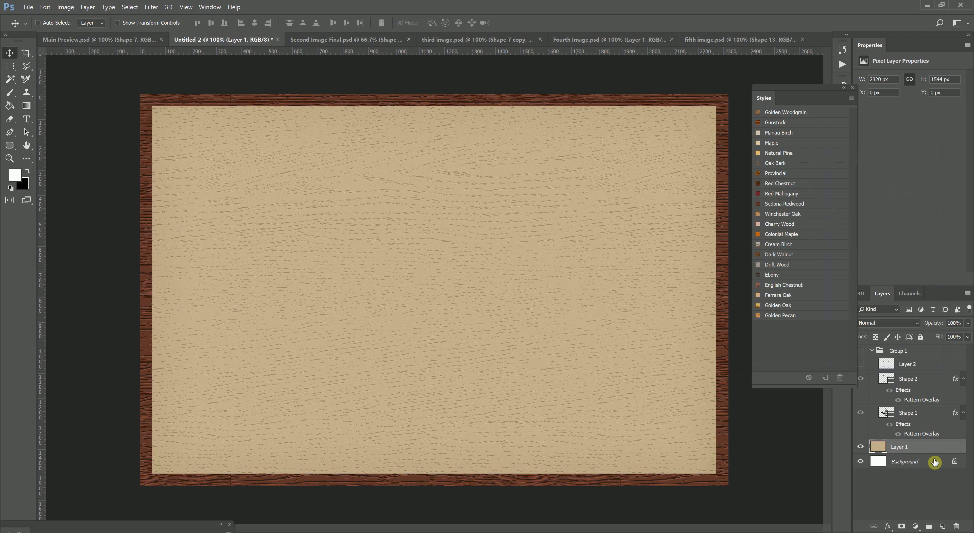
Select Shape 2, close Second Image Final, and browse third image.psd's horseshoe, bear and wagon artwork
left_click(894, 385)
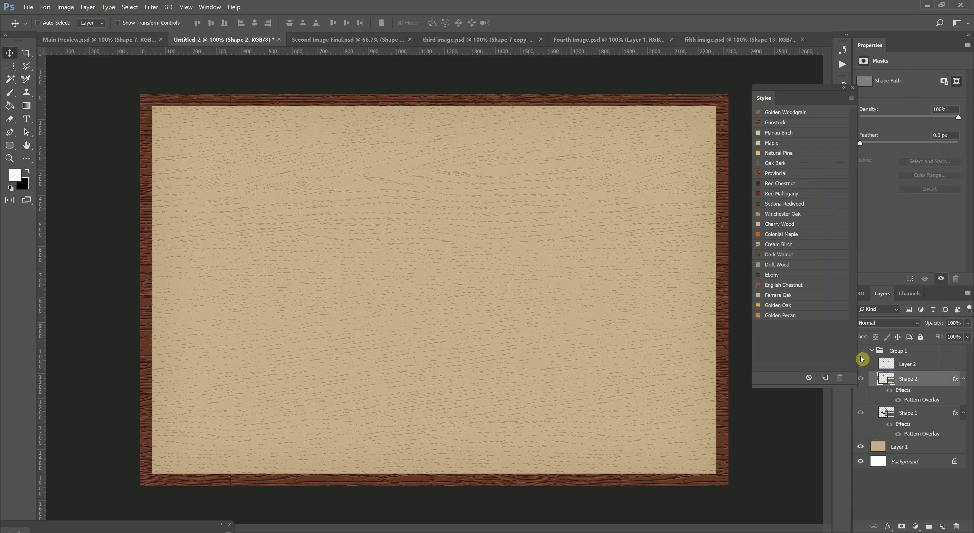
left_click(477, 39)
left_click(410, 39)
scroll(441, 295, "down", 5)
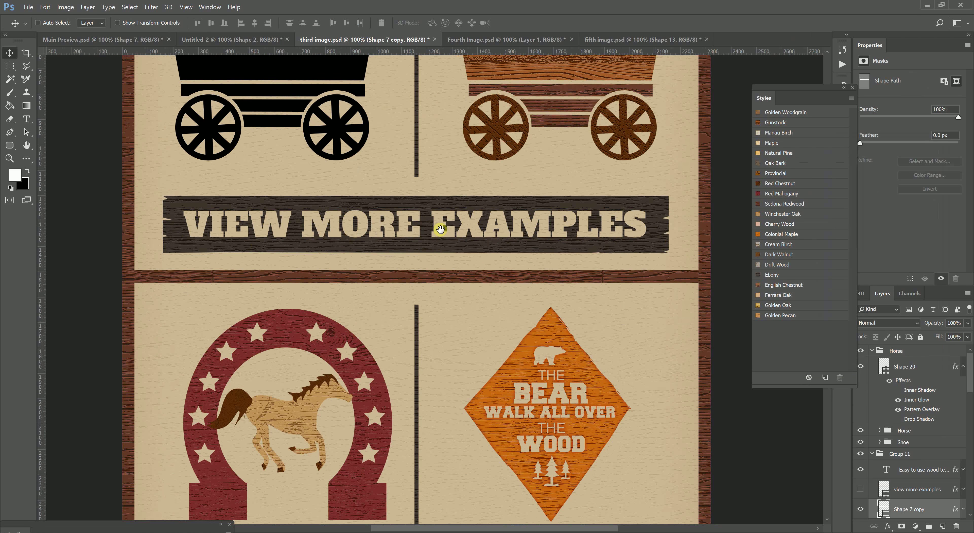
scroll(438, 270, "down", 8)
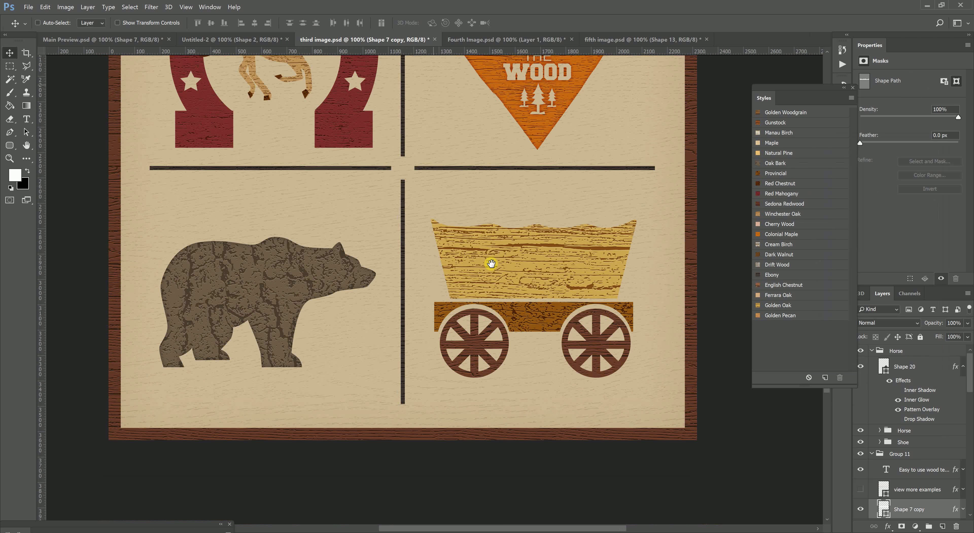
scroll(491, 427, "up", 3)
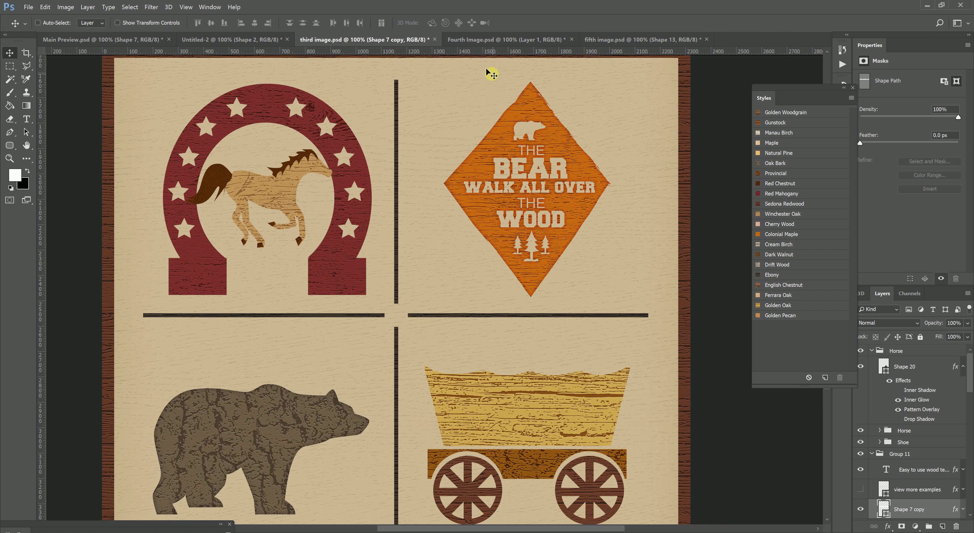
Close third image.psd unsaved and Fourth Image.psd, then scroll the fifth image's San Francisco lettering
left_click(434, 40)
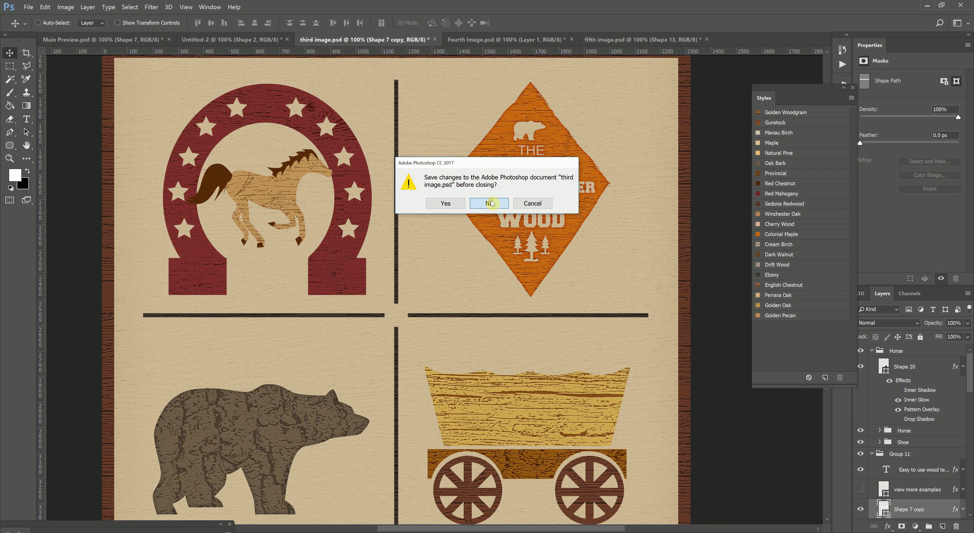
left_click(490, 203)
left_click(349, 40)
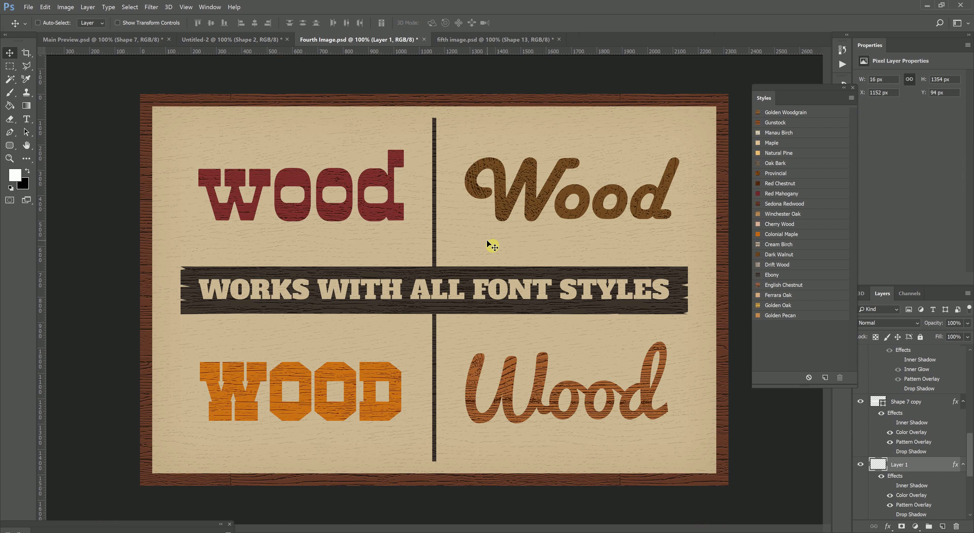
left_click(424, 40)
scroll(516, 396, "down", 5)
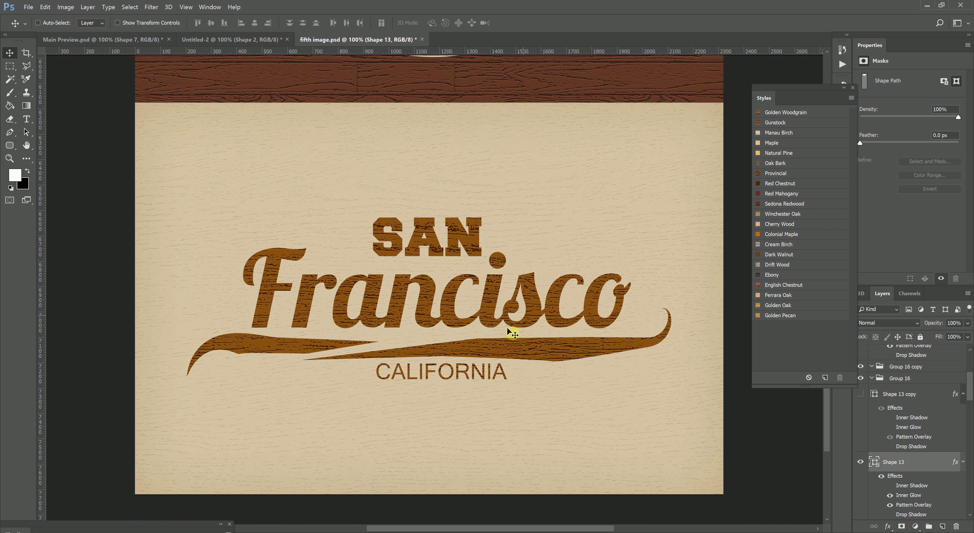
Close fifth image.psd without saving and switch to the Main Preview.psd Woodshop Texture Kit poster
left_click(422, 40)
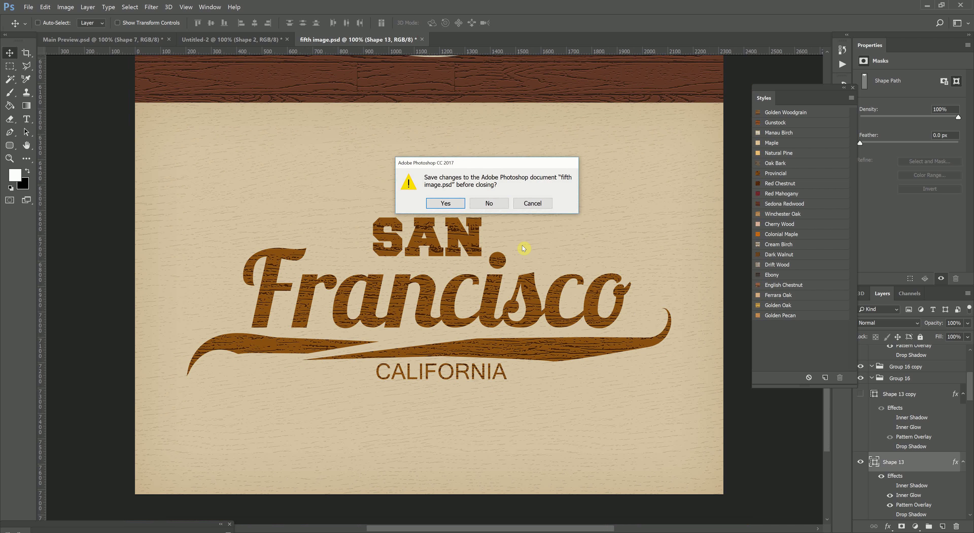
left_click(489, 204)
left_click(135, 39)
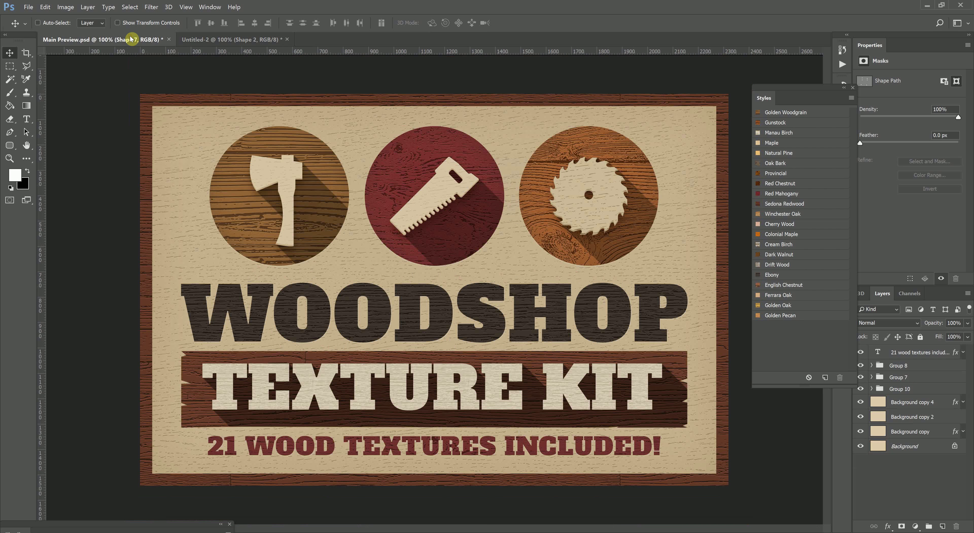